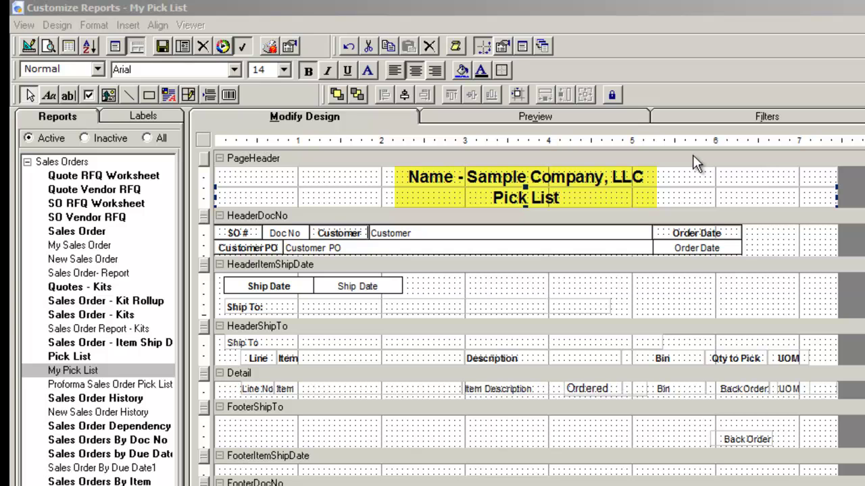
Step: Preview the My Pick List report and page through to its pages 2 and 3
left_click(560, 118)
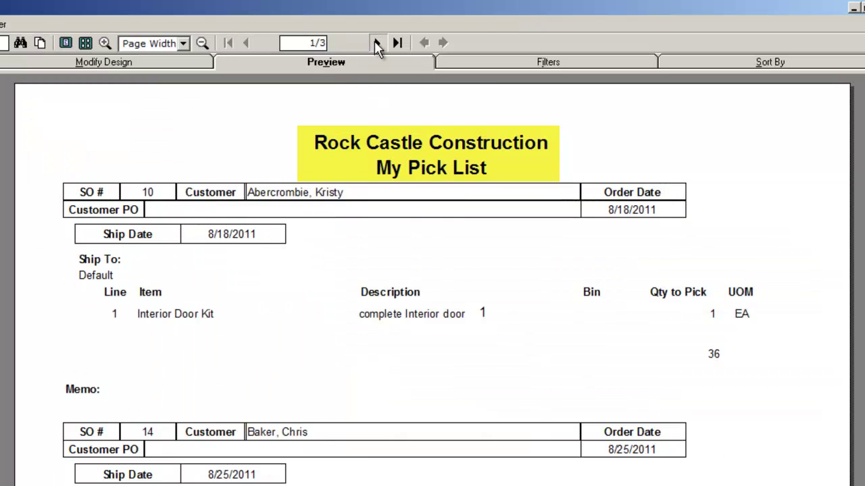
left_click(377, 42)
left_click(377, 43)
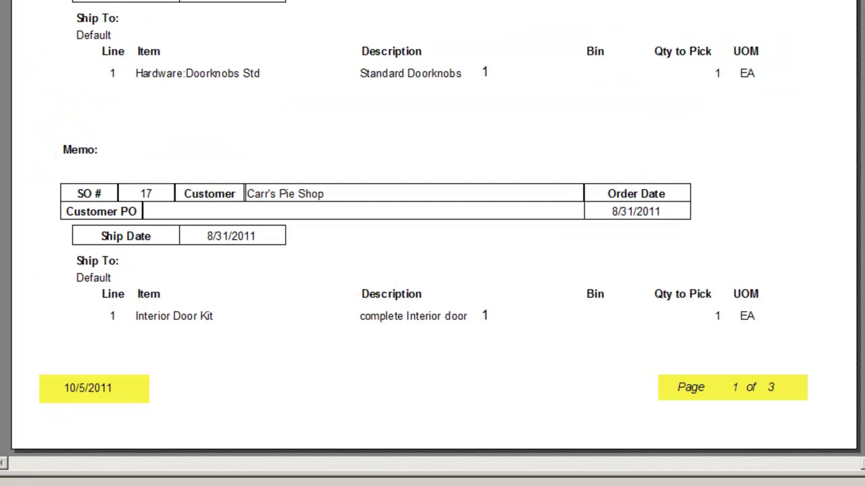
key("Page_Down")
key("Page_Down")
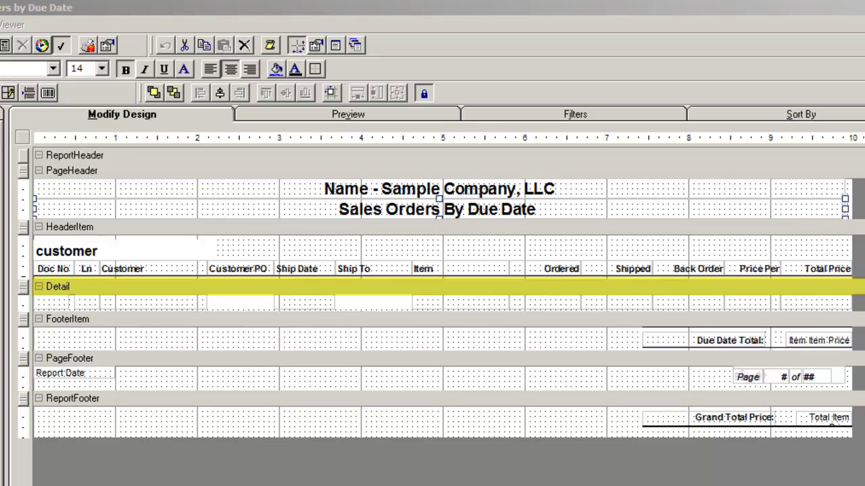
Step: Preview Sales Orders by Due Date, then add report header/footer and group header/footer sections
left_click(442, 113)
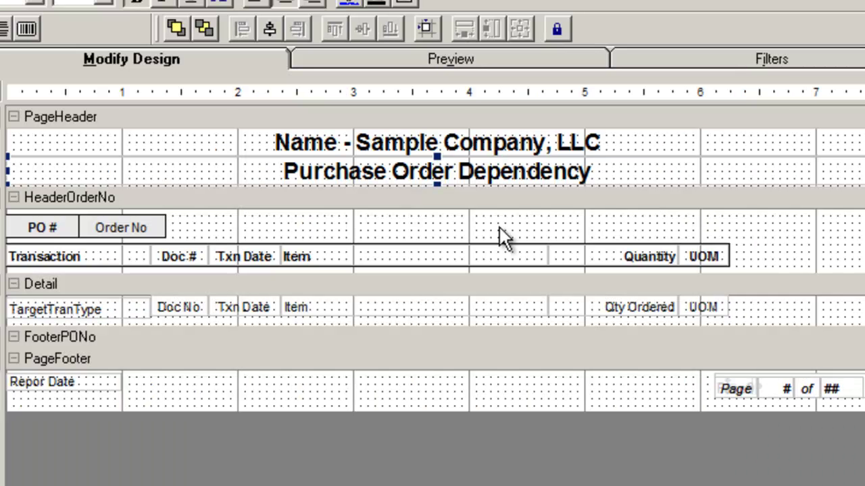
right_click(499, 227)
mouse_move(554, 235)
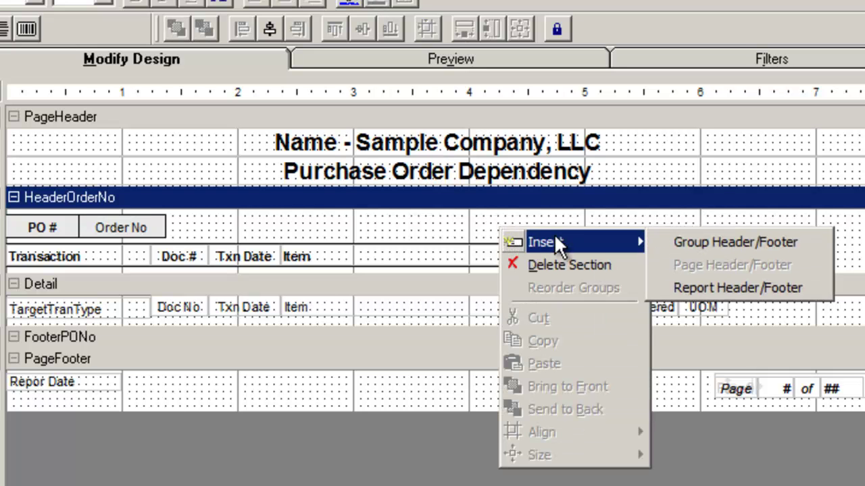
left_click(663, 288)
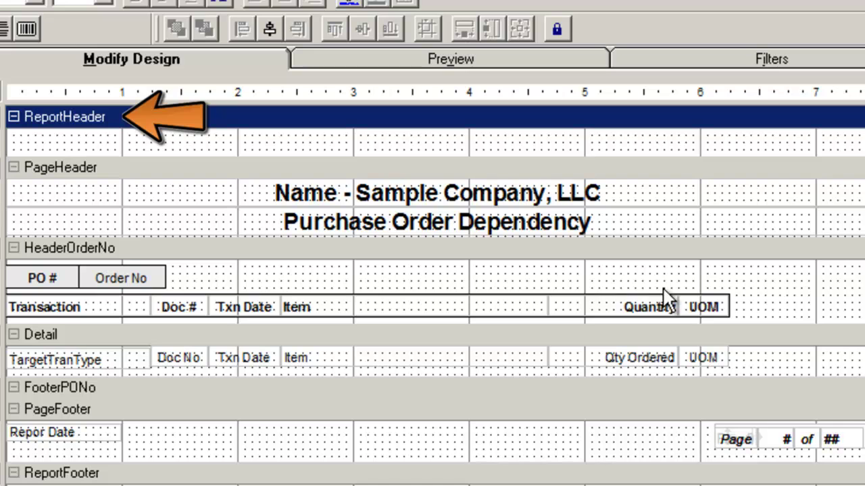
right_click(508, 286)
mouse_move(585, 293)
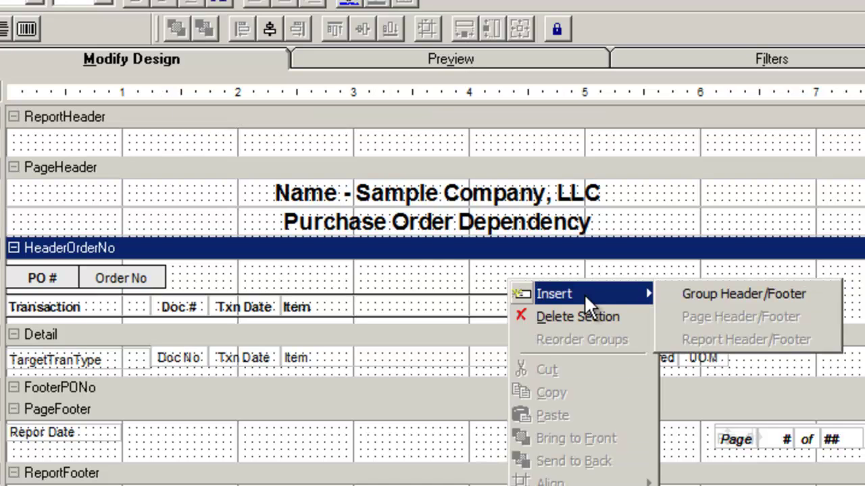
left_click(663, 291)
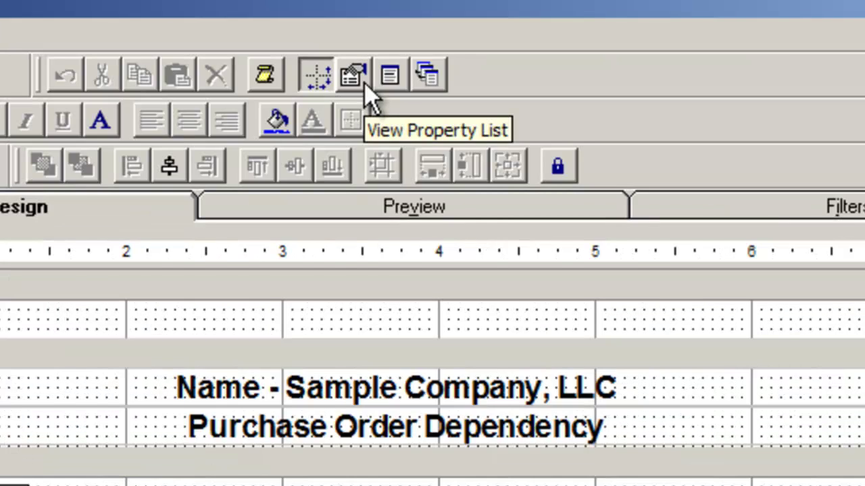
Step: Rename the new group header section to HeaderItem
left_click(364, 83)
left_click_drag(642, 124, 682, 124)
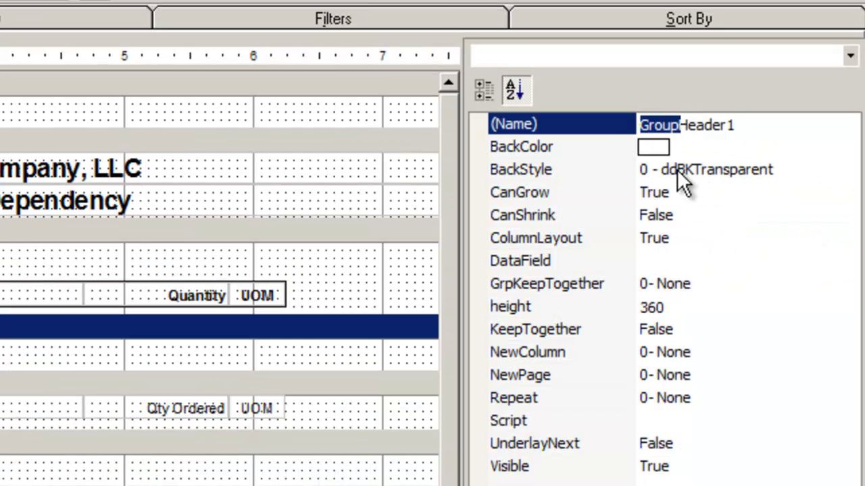
key("Delete")
key("Delete")
type("Item")
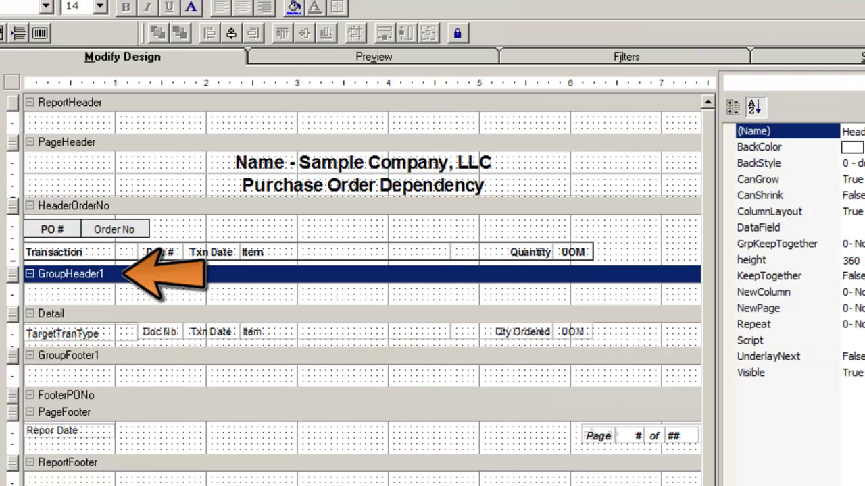
key("Return")
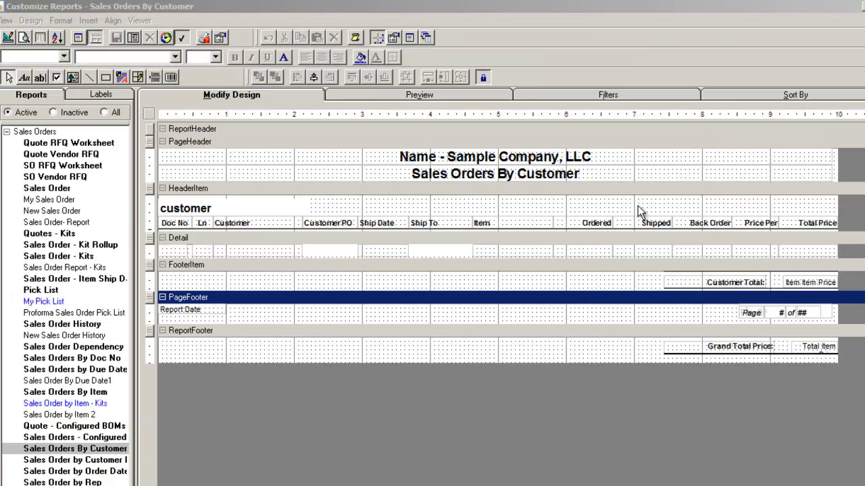
Step: Copy the Sales Orders By Customer report under the new title 'SO by Customer by Order Date'
left_click(606, 169)
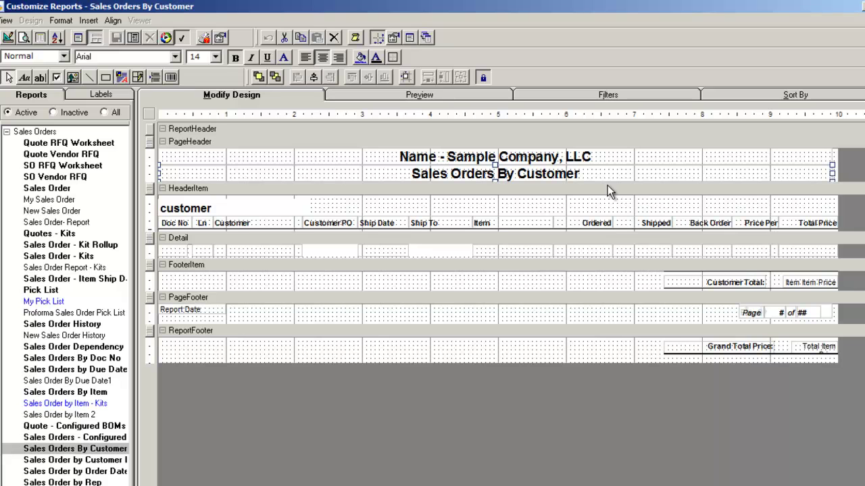
left_click(138, 39)
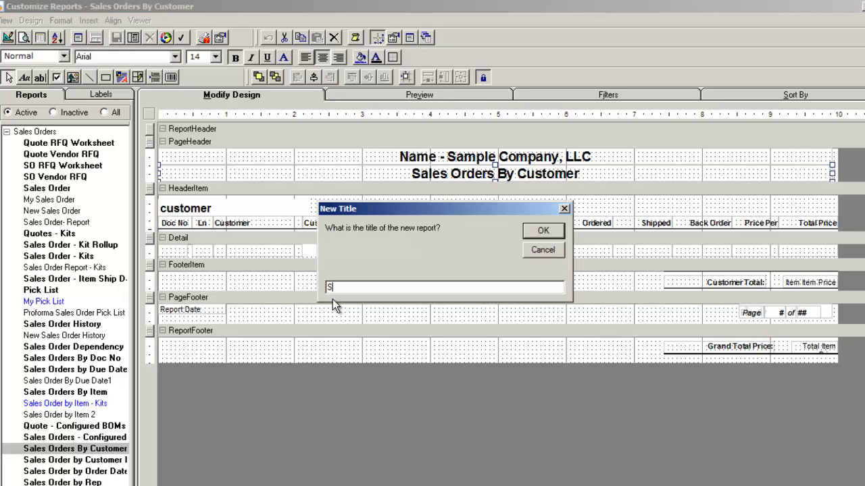
type("SO by Customer by Order Date")
key("Return")
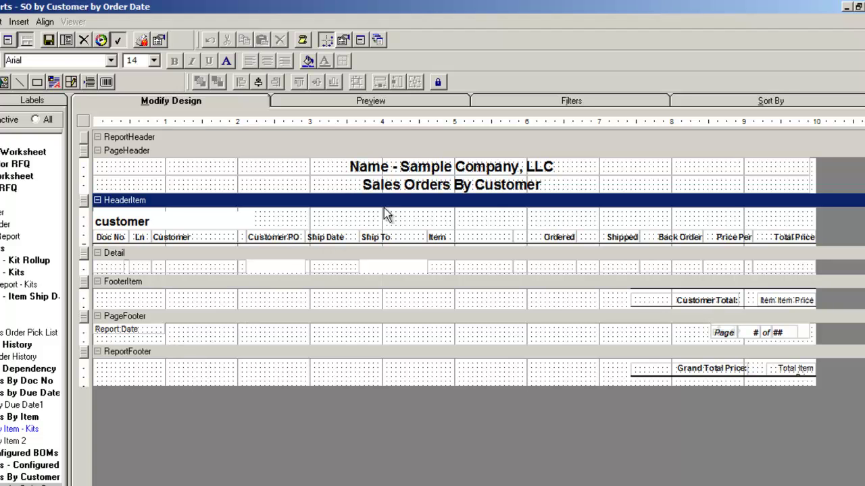
Step: Edit the title label's Caption to read 'Sales Orders By Customer By Order Date'
left_click(421, 184)
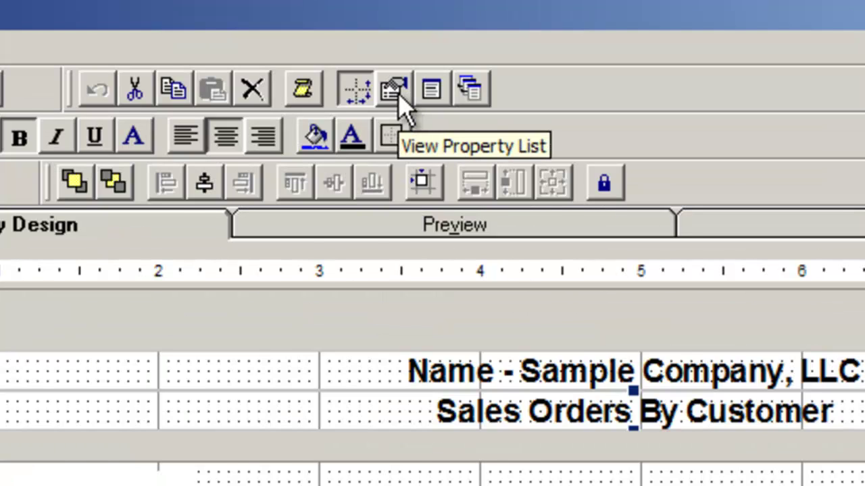
left_click(393, 92)
left_click(815, 309)
type("By order date")
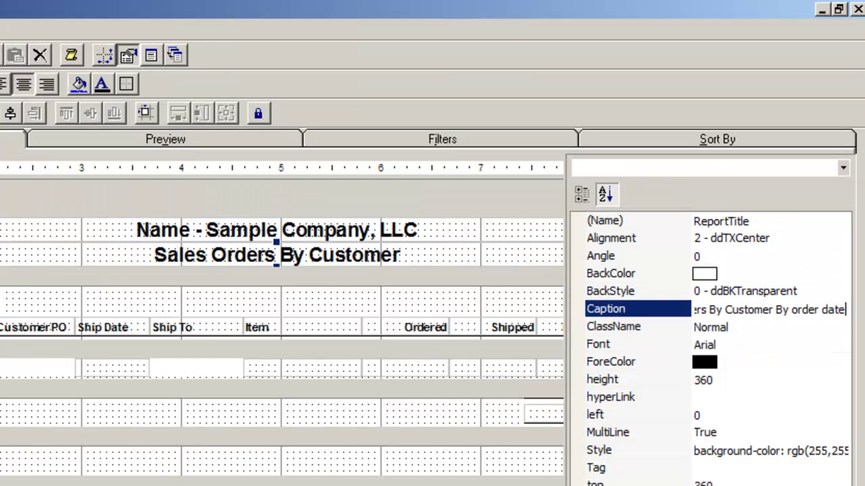
key("BackSpace")
key("BackSpace")
key("BackSpace")
key("BackSpace")
key("BackSpace")
key("BackSpace")
key("BackSpace")
key("BackSpace")
key("BackSpace")
key("BackSpace")
type("Order Date")
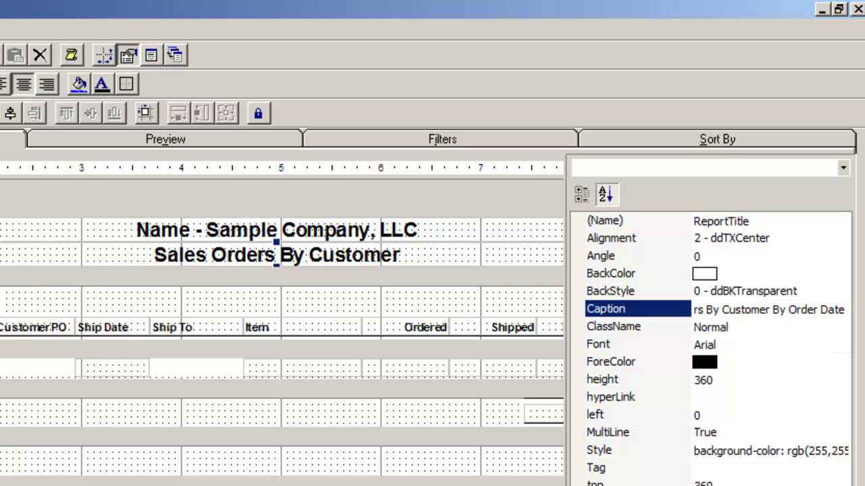
key("Return")
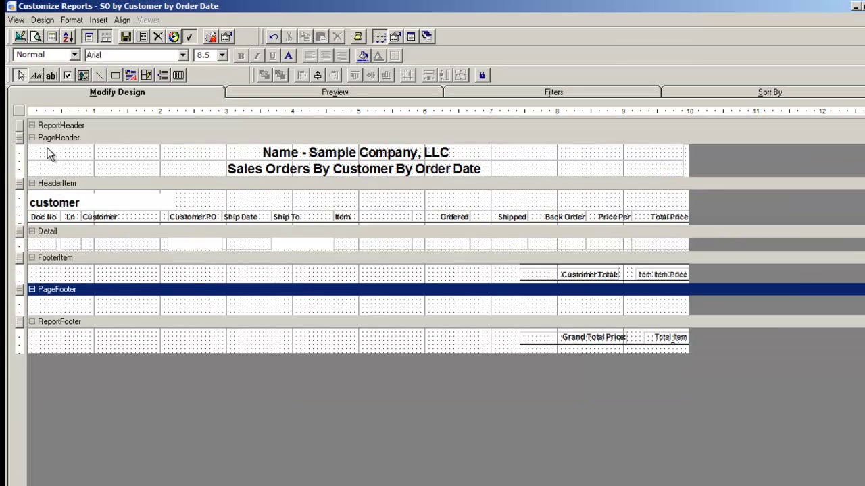
Step: Draw a field at the left of the page footer bound to =Date() with text 'Report Date'
left_click(51, 76)
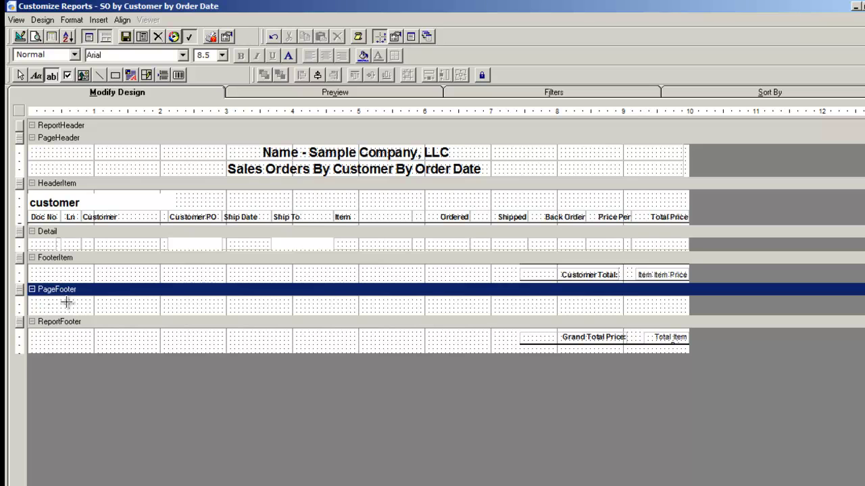
left_click_drag(112, 303, 113, 312)
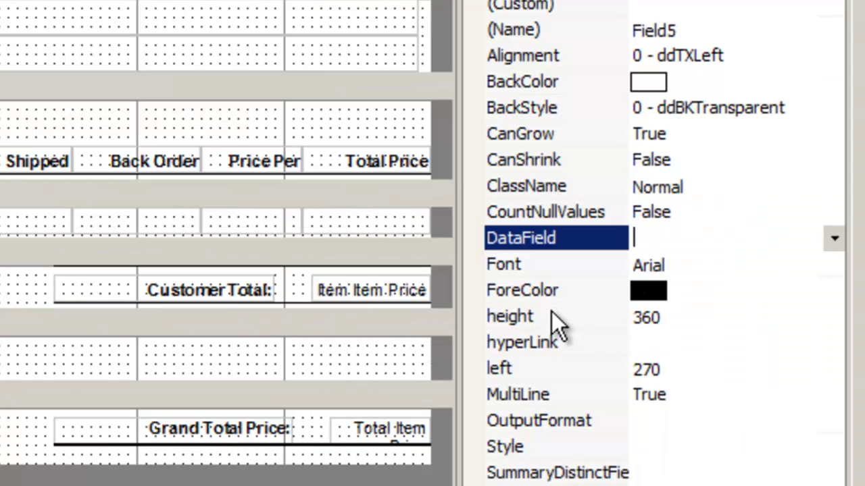
type("=Date(")
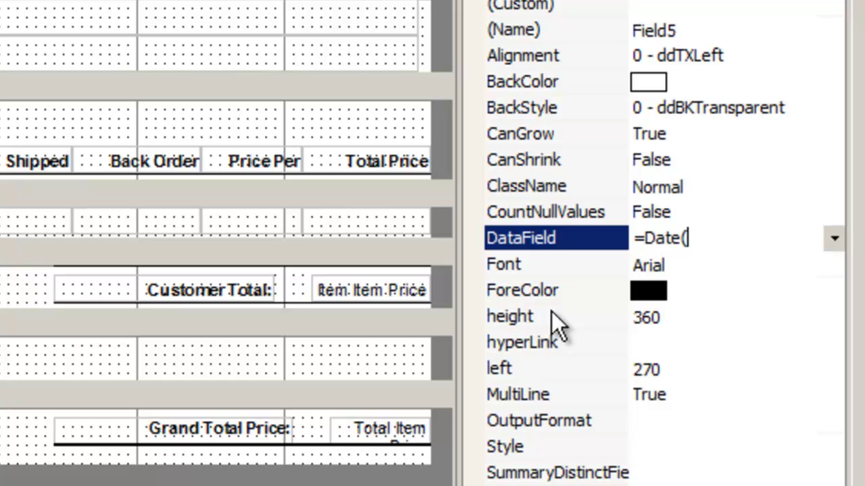
type(")")
key("Return")
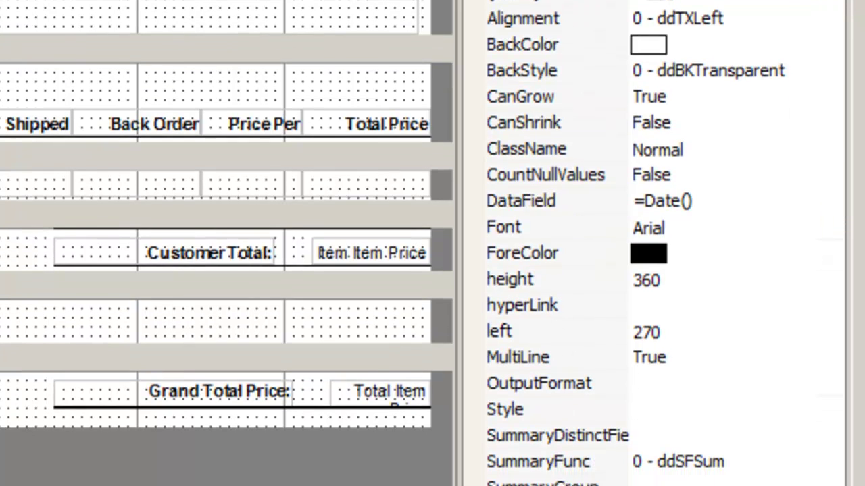
left_click(656, 367)
type("Rep")
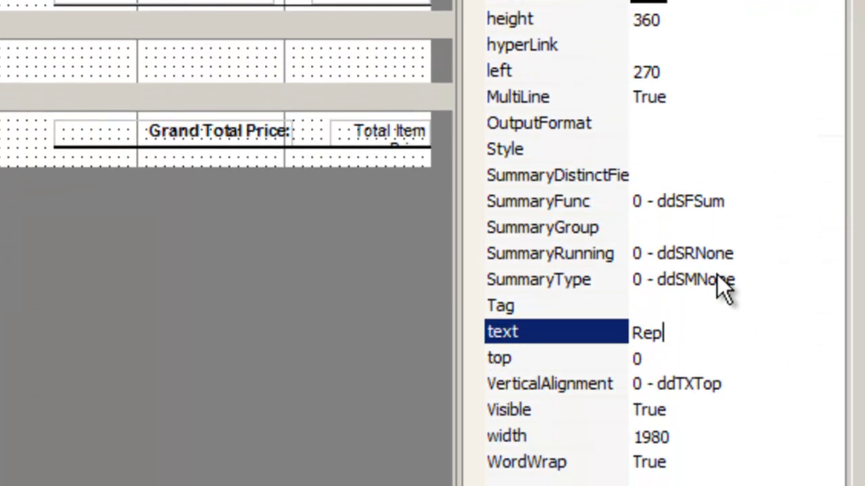
type("ort Date")
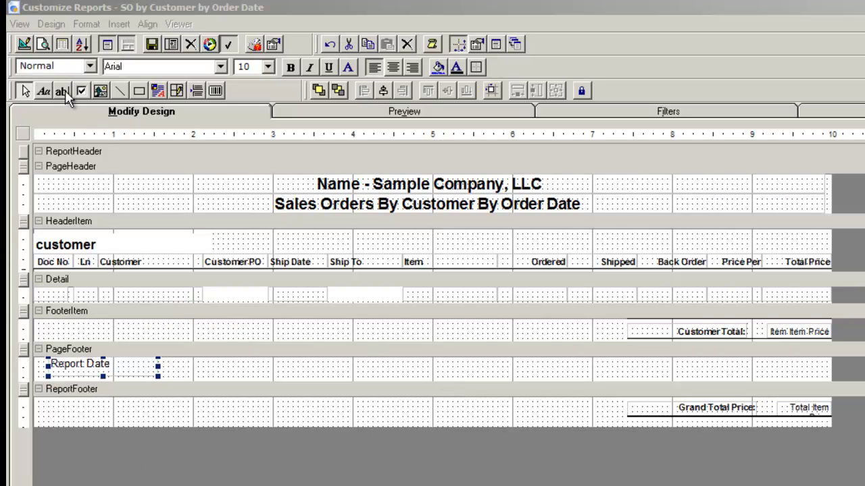
Step: Draw a new field at the right of the page footer and set its SummaryFunc to 2 - ddSFCount
left_click(62, 93)
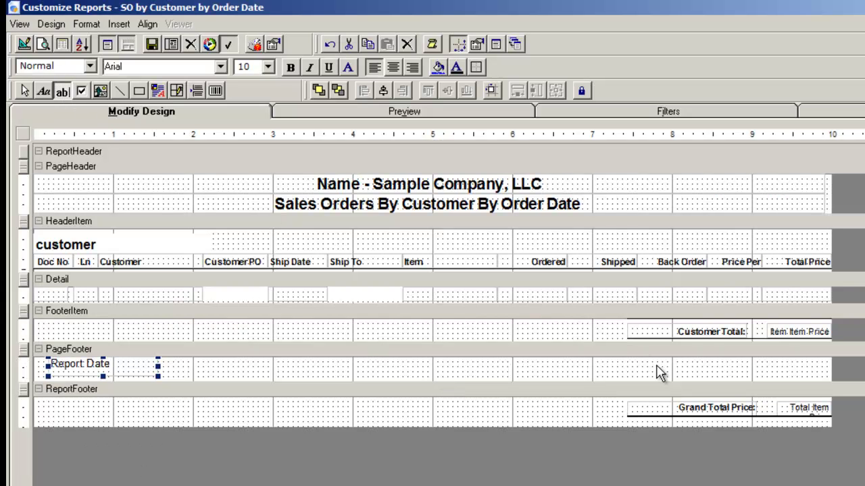
left_click_drag(657, 363, 693, 381)
left_click(477, 44)
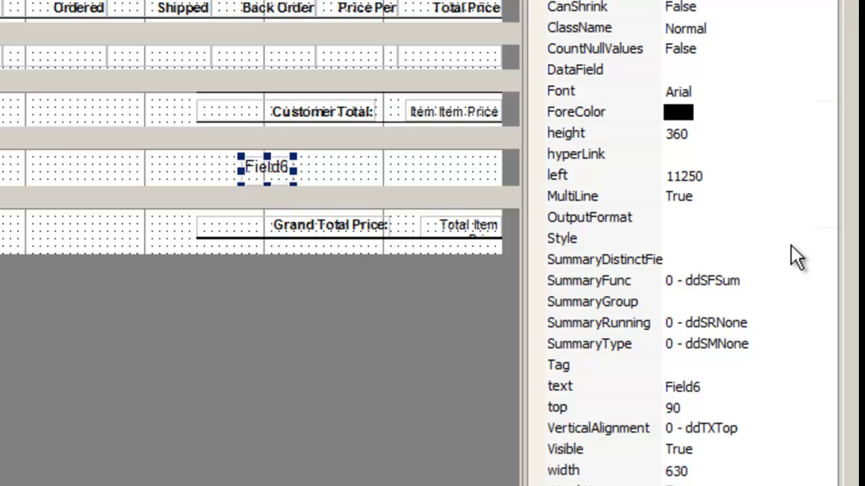
left_click(799, 281)
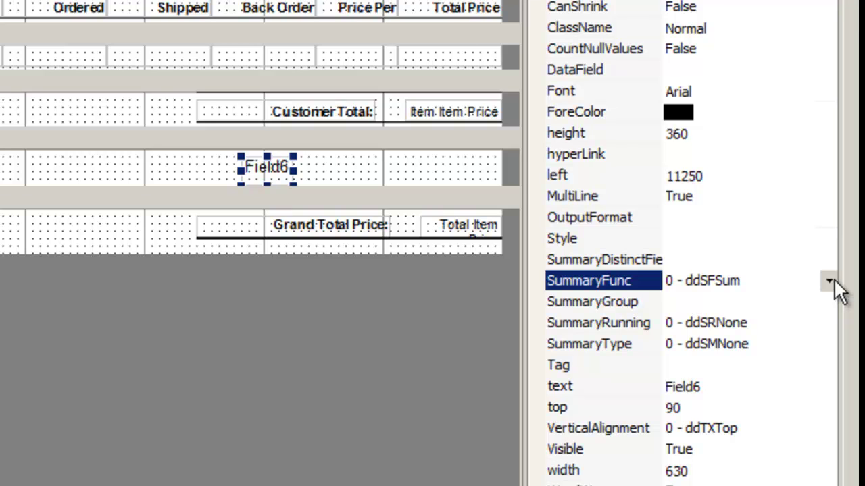
left_click(829, 281)
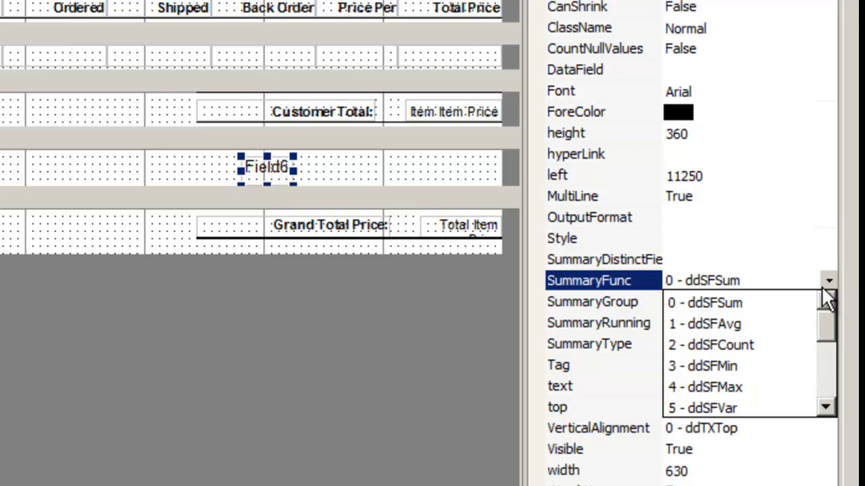
left_click(796, 343)
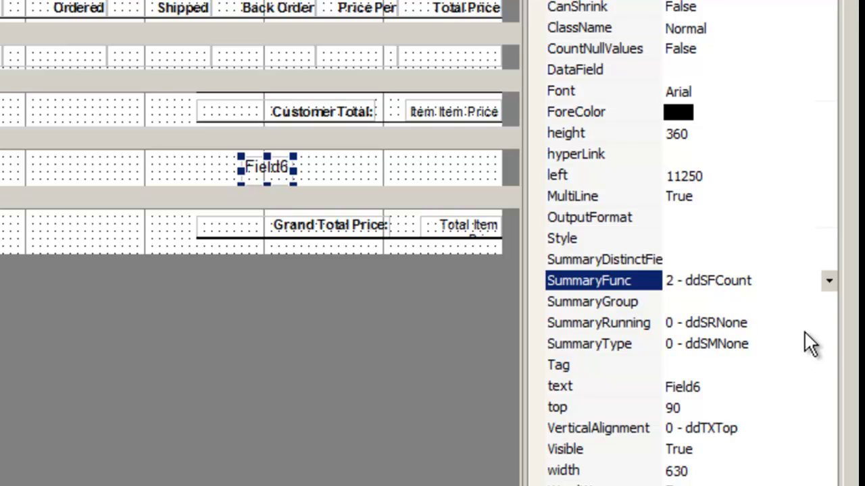
Step: Set Field6's SummaryRunning to 2 - ddSRAll and SummaryType to 4 - ddSMPageCount
left_click(822, 322)
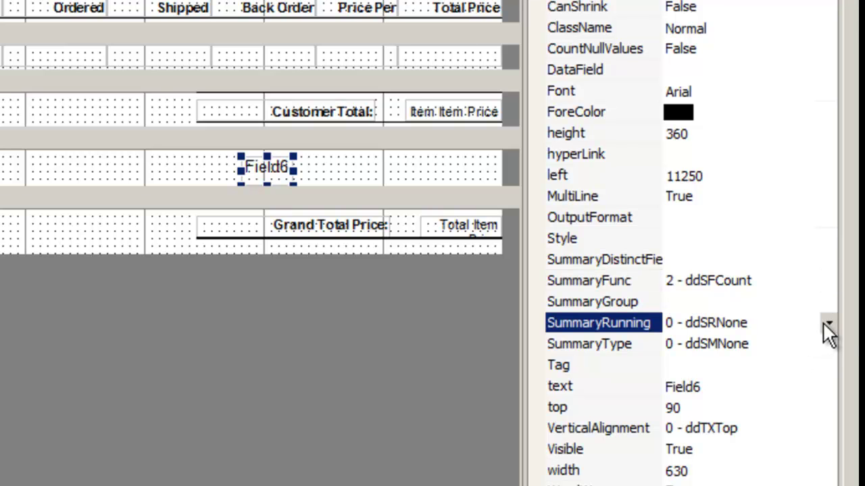
left_click(827, 320)
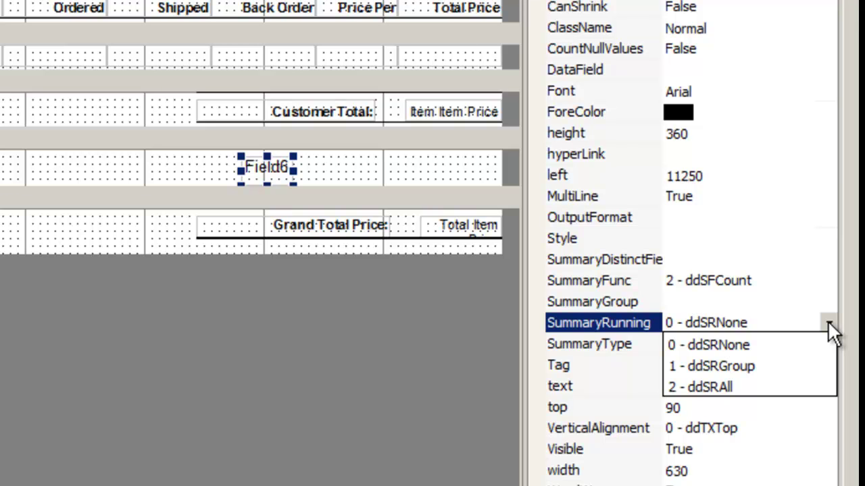
left_click(788, 384)
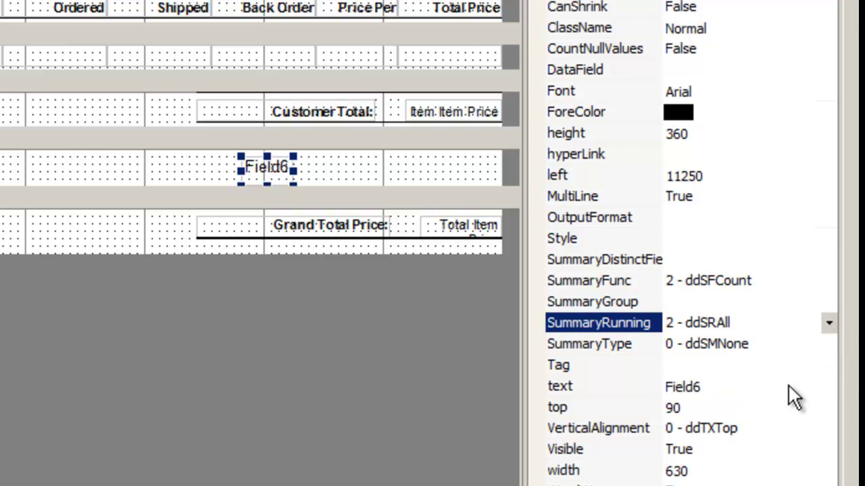
left_click(822, 345)
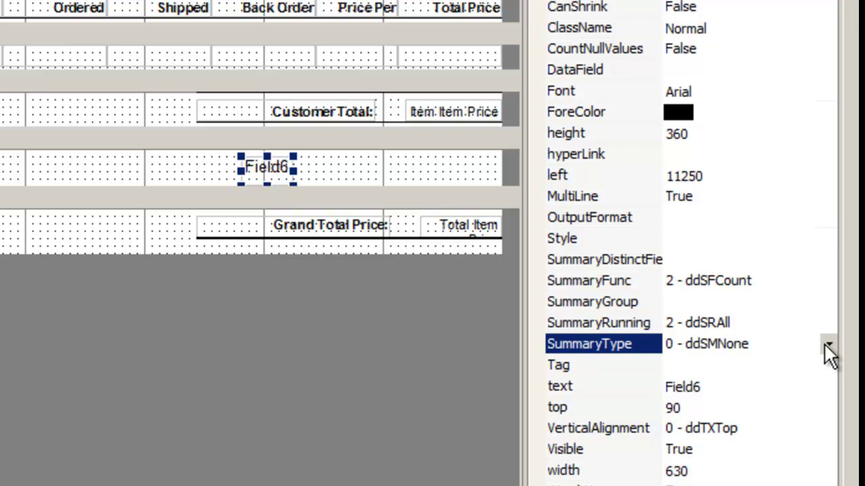
left_click(826, 344)
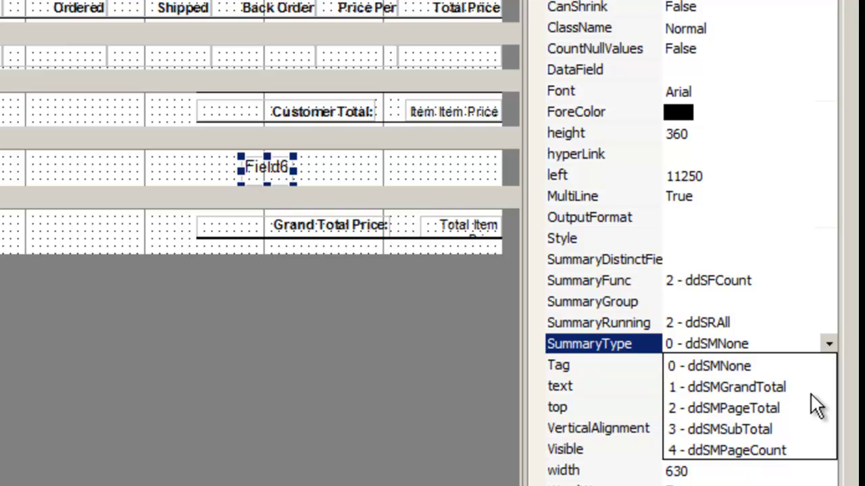
left_click(809, 451)
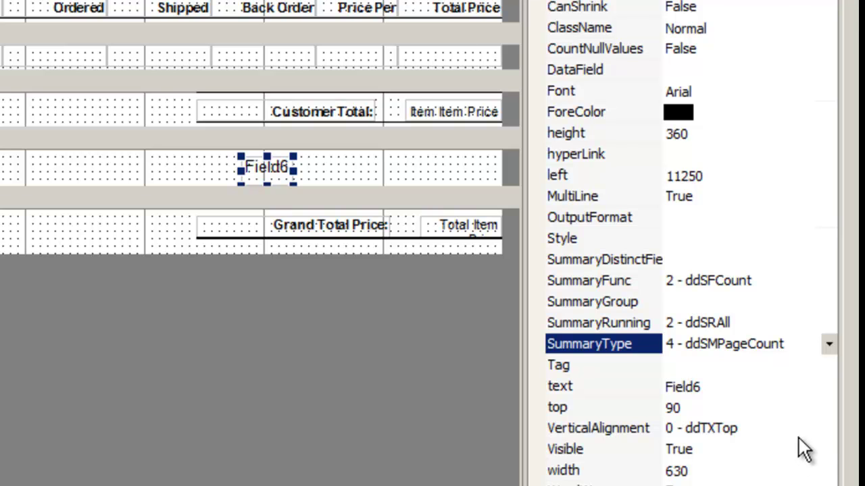
Step: Replace Field6's display text with #
left_click(714, 389)
left_click_drag(714, 389, 688, 380)
double_click(687, 383)
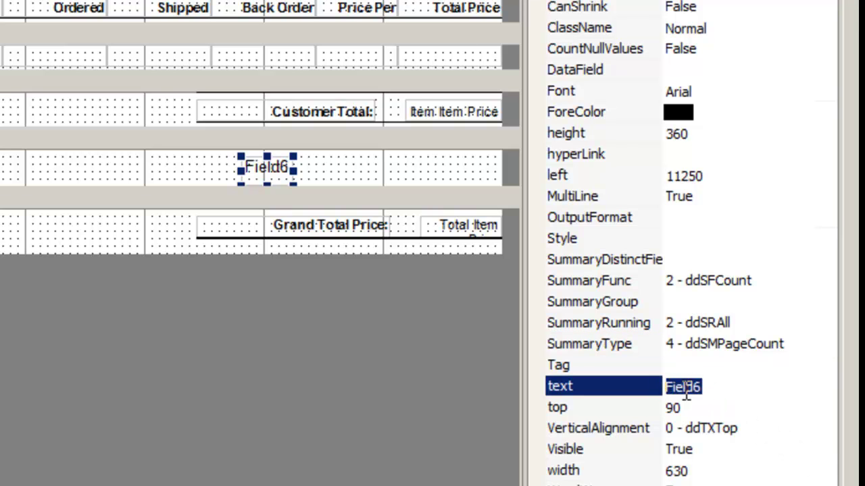
type("#")
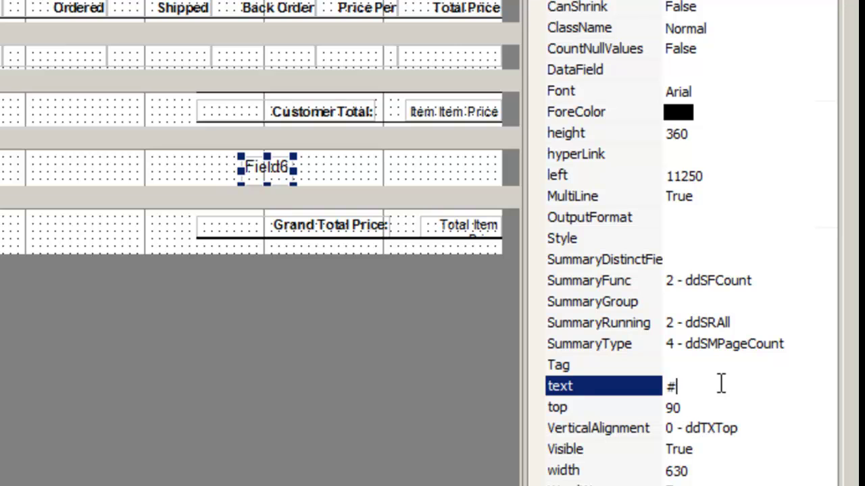
key("Return")
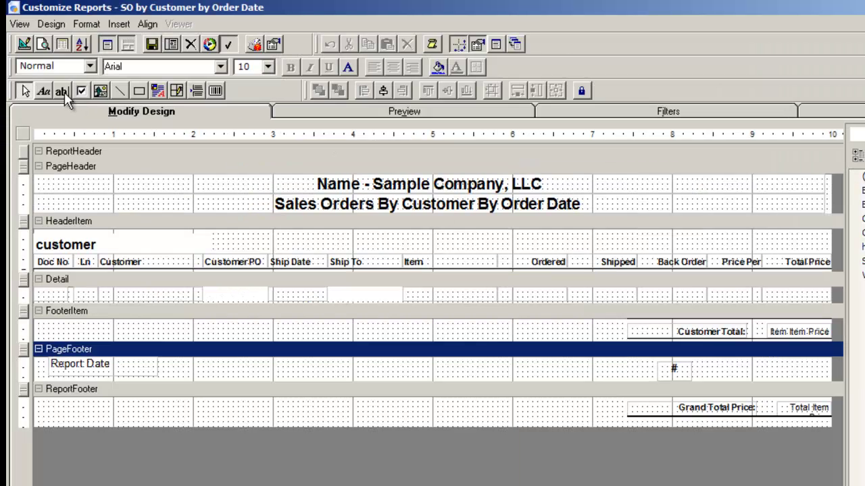
left_click(65, 92)
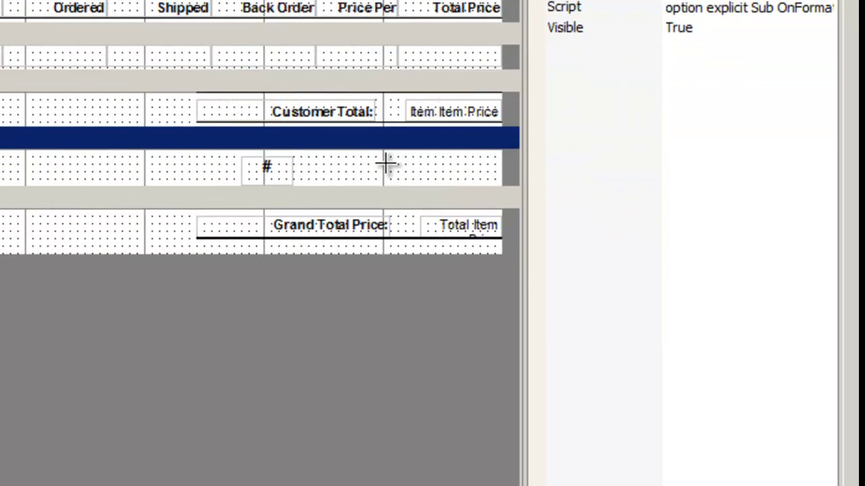
Step: Draw Field7 in the page footer right of #, keeping SummaryFunc Sum and SummaryRunning None
mouse_move(376, 165)
left_mouse_down()
mouse_move(445, 187)
mouse_move(428, 177)
left_mouse_up()
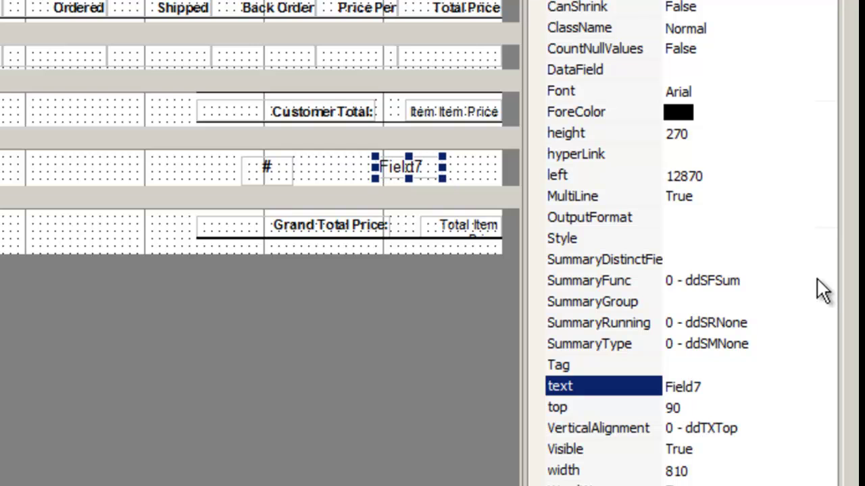
left_click(816, 277)
left_click(825, 276)
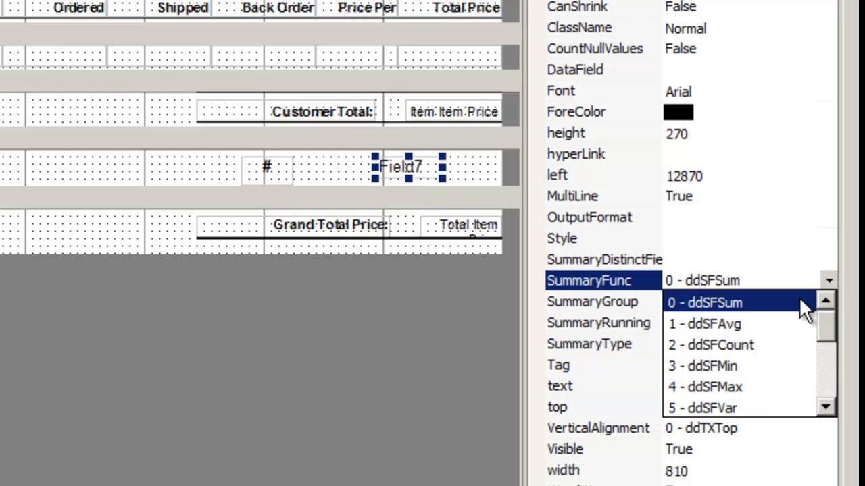
left_click(798, 297)
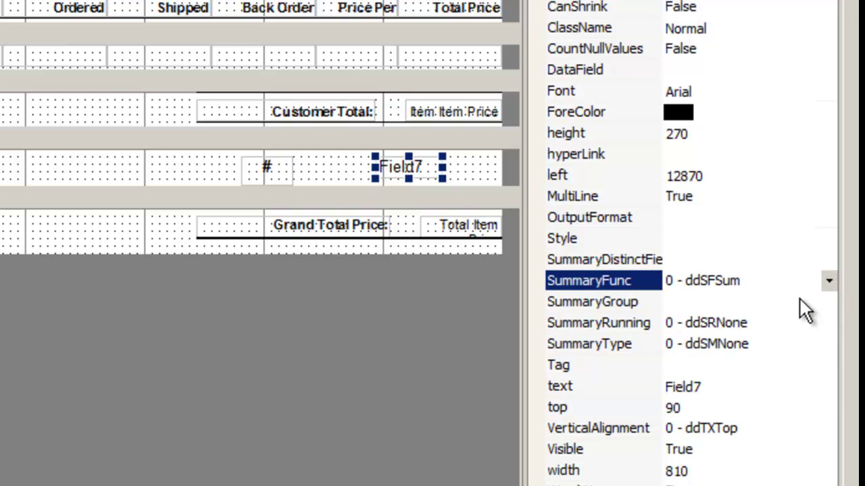
left_click(826, 323)
left_click(826, 323)
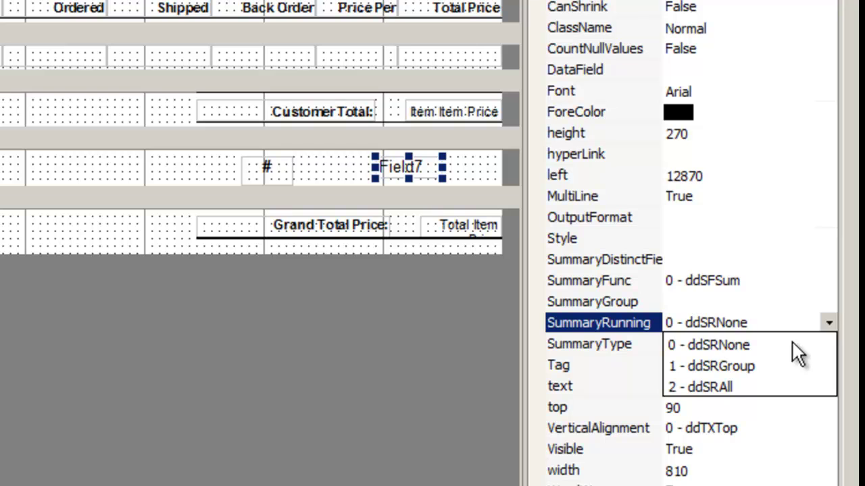
left_click(793, 343)
Step: Set Field7's SummaryType to 4 - ddSMPageCount and its text to ##
left_click(832, 344)
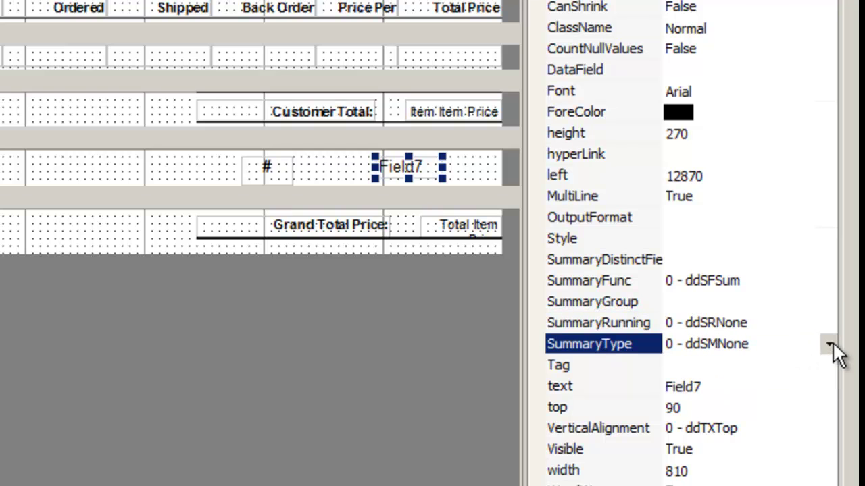
left_click(829, 343)
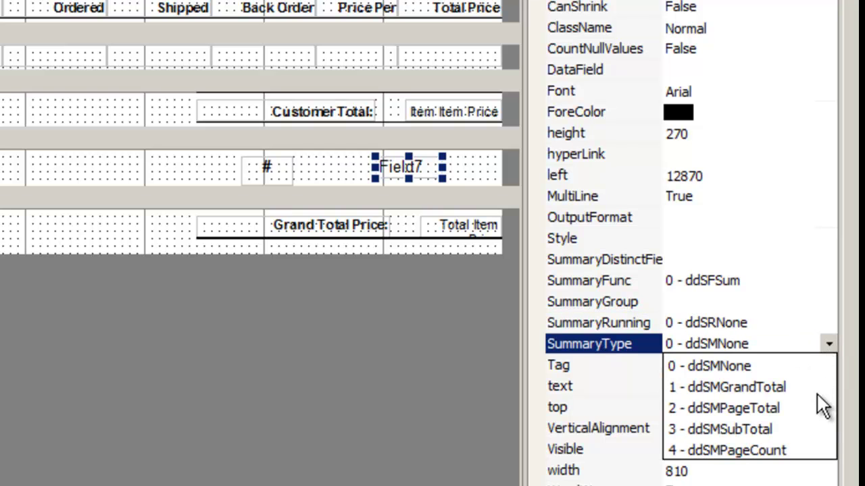
left_click(808, 450)
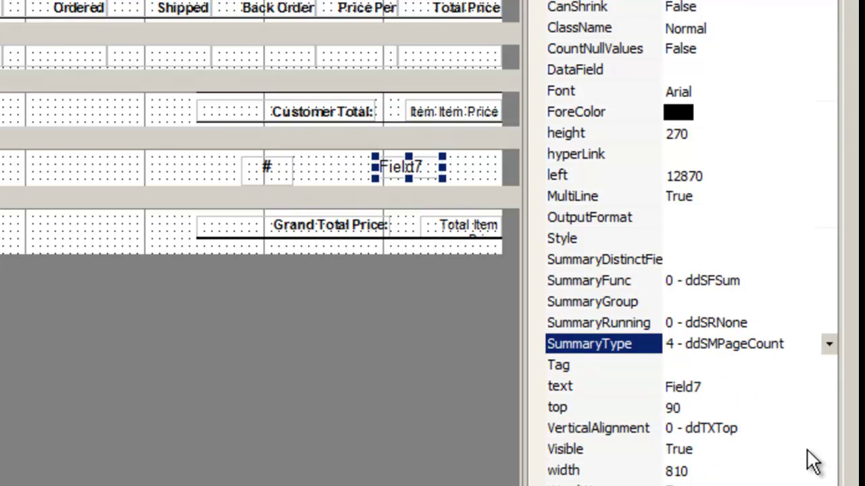
left_click(706, 387)
left_click(708, 390)
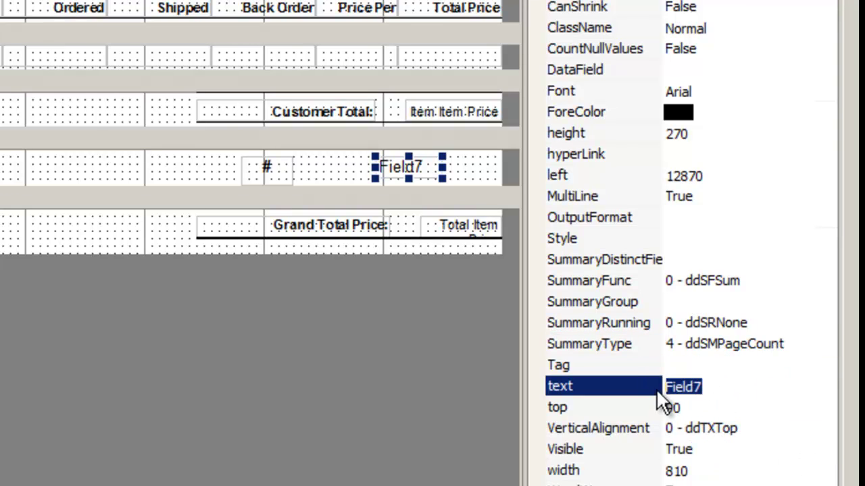
type("##")
key("Return")
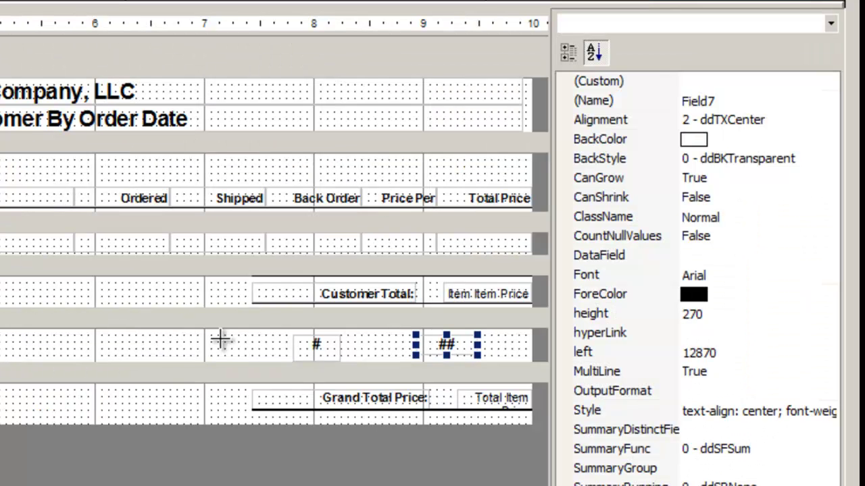
Step: Add a 'Pages' label to the left of # in the page footer
mouse_move(220, 339)
left_mouse_down()
mouse_move(280, 344)
mouse_move(241, 347)
left_mouse_up()
left_click(723, 178)
double_click(723, 177)
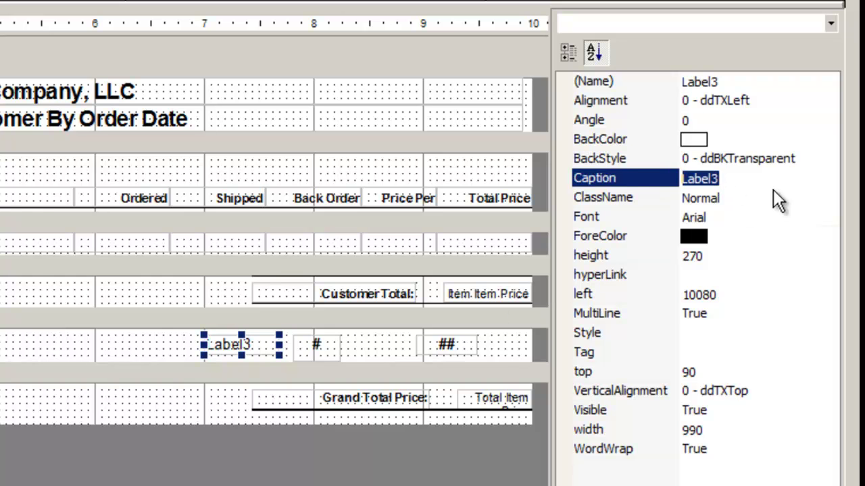
type("Pages")
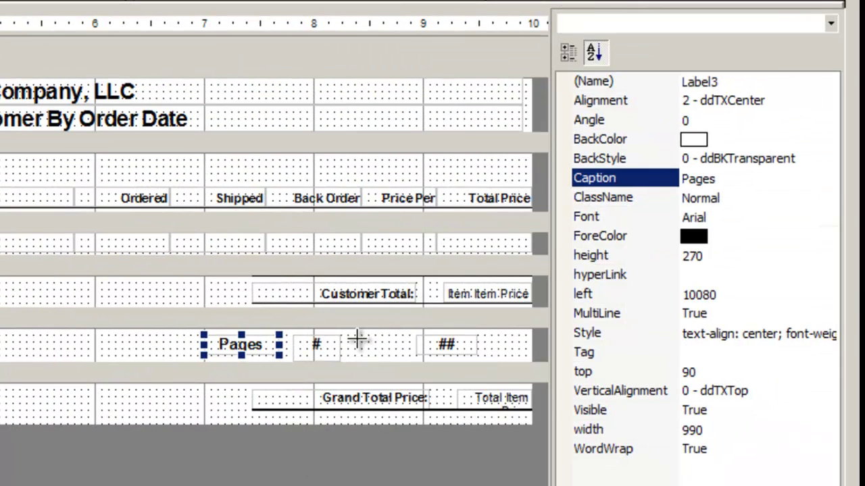
Step: Add an 'of' label between # and ##, level with the other footer items
left_click_drag(481, 380, 530, 403)
left_click_drag(383, 352, 381, 346)
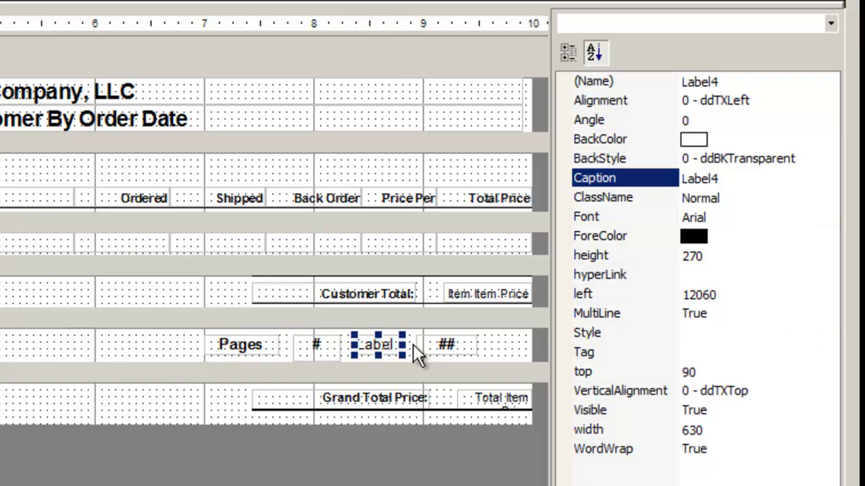
left_click_drag(727, 179, 687, 178)
type("of")
key("Return")
key("ctrl+e")
Step: Select the Pages, #, of and ## footer items together for alignment
left_click(254, 342)
left_click(316, 346, "ctrl")
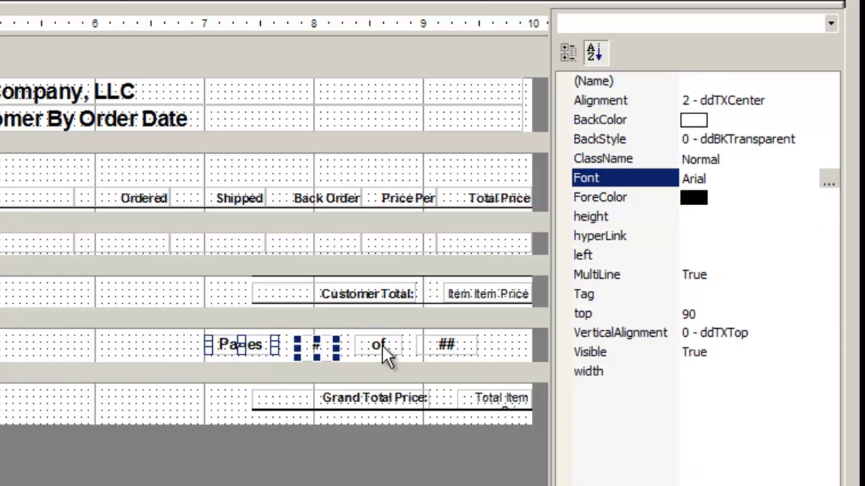
left_click(381, 346, "ctrl")
left_click(438, 342, "ctrl")
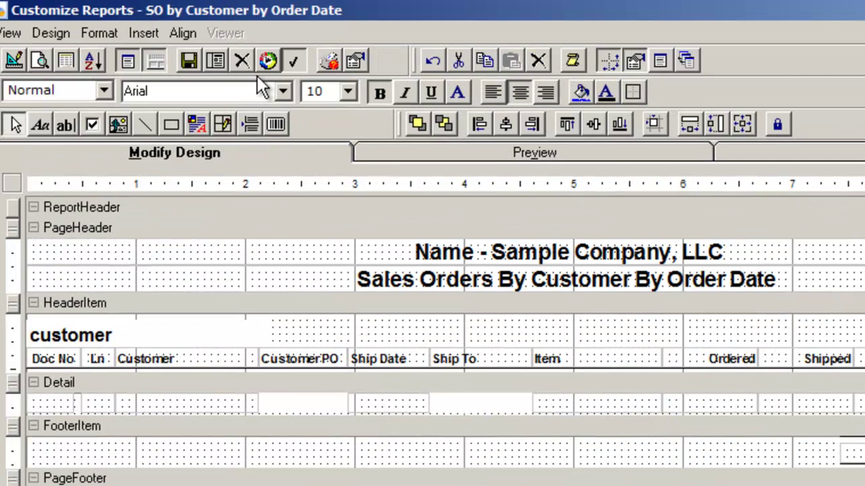
left_click(193, 35)
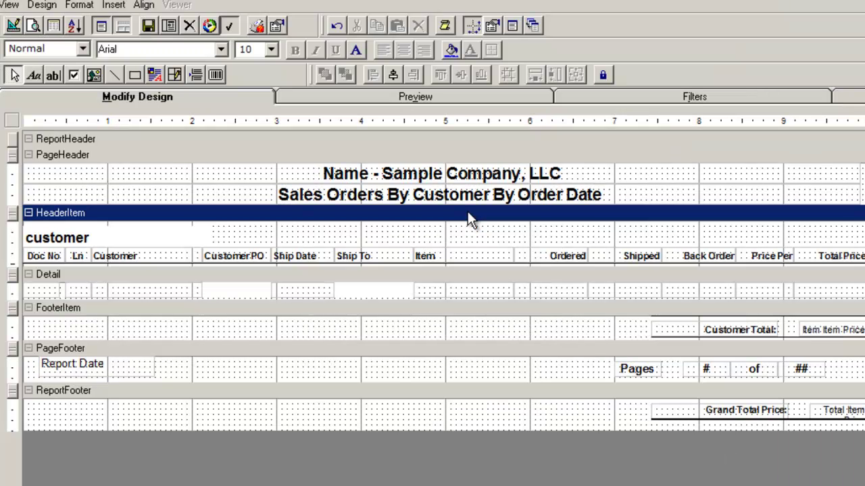
Step: Change the HeaderItem section's (Name) property to HeaderCustomer
left_click(495, 27)
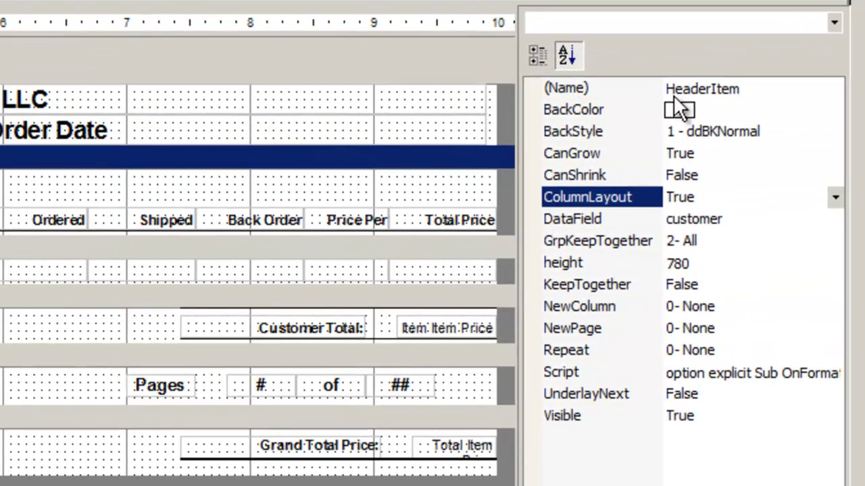
left_click(742, 89)
left_click_drag(741, 89, 706, 88)
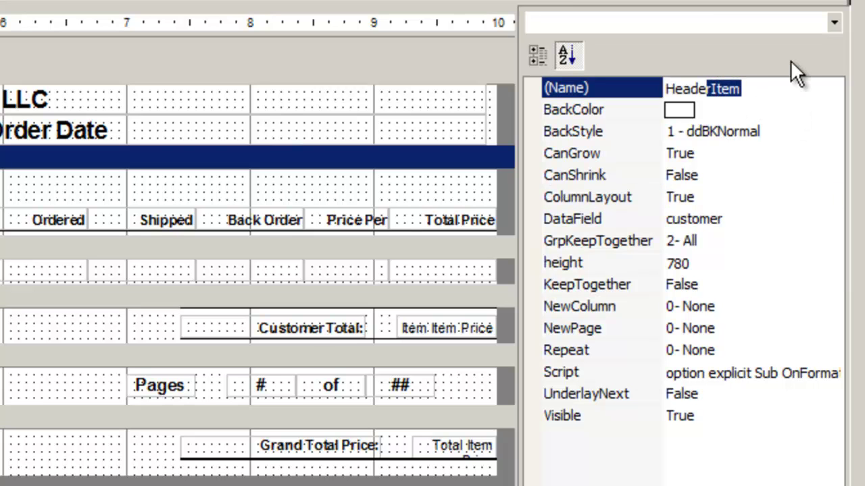
type("rCustom")
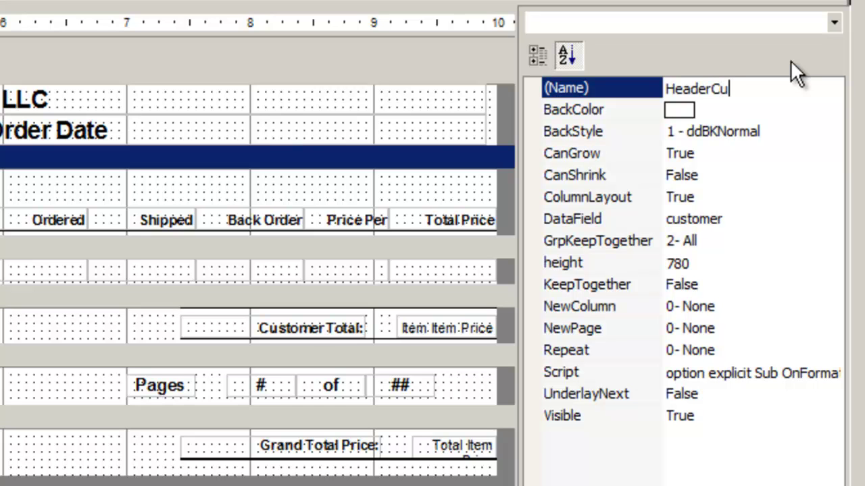
type("er")
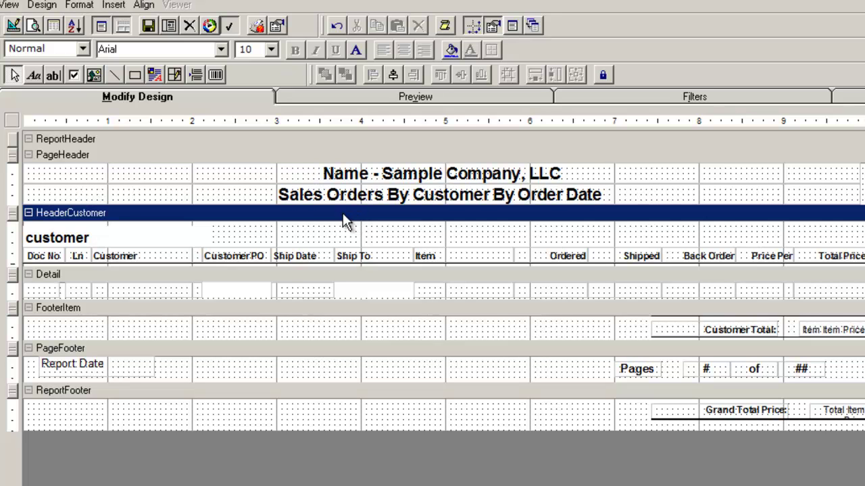
Step: Insert a new group header/footer pair around the Detail section
right_click(316, 238)
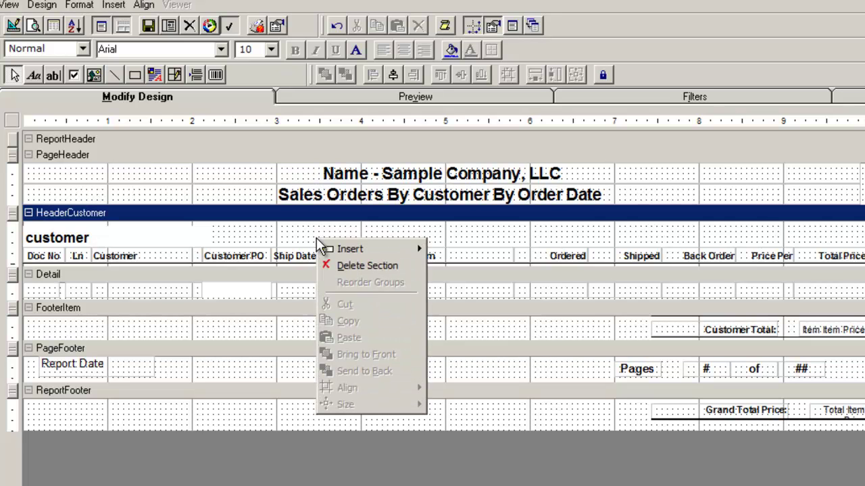
mouse_move(338, 248)
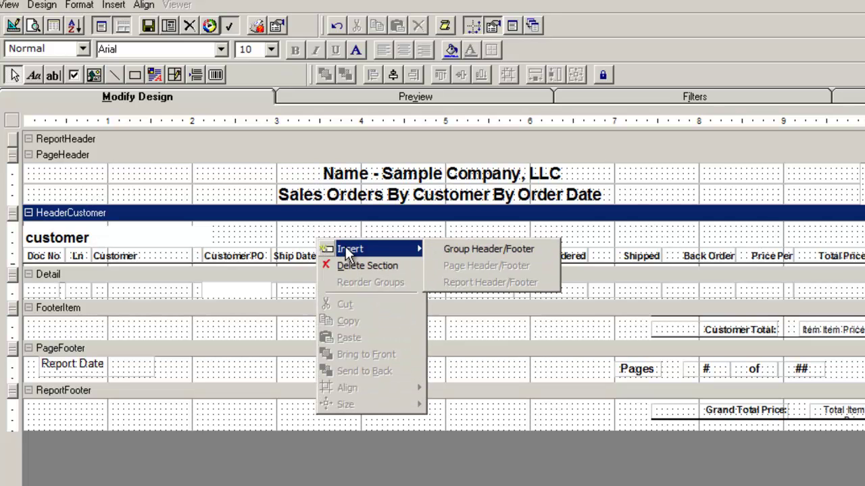
left_click(440, 251)
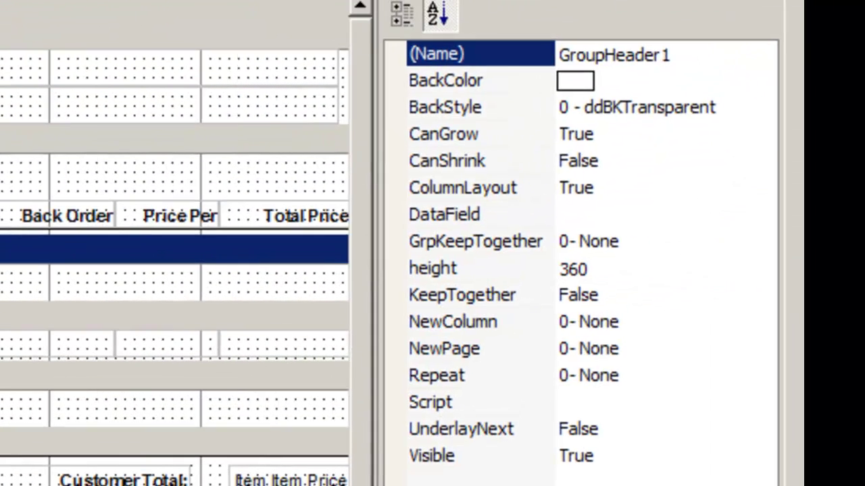
Step: Name the new header HeaderOrderDate and set its DataField to OrderDate
double_click(864, 166)
type("HeaderOr")
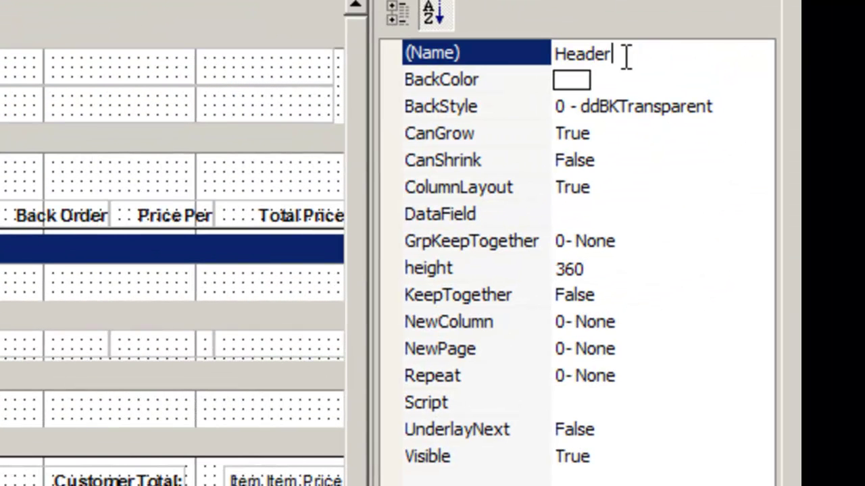
type("derDate")
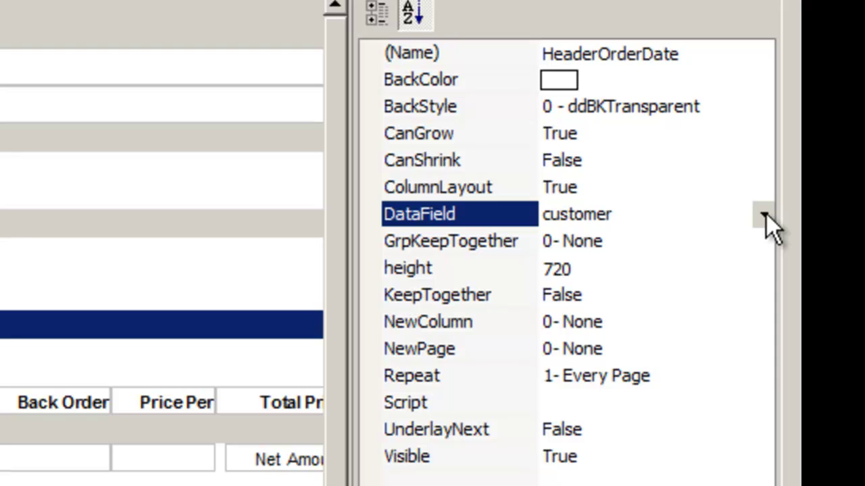
left_click(764, 215)
left_click(759, 376)
left_click(614, 243)
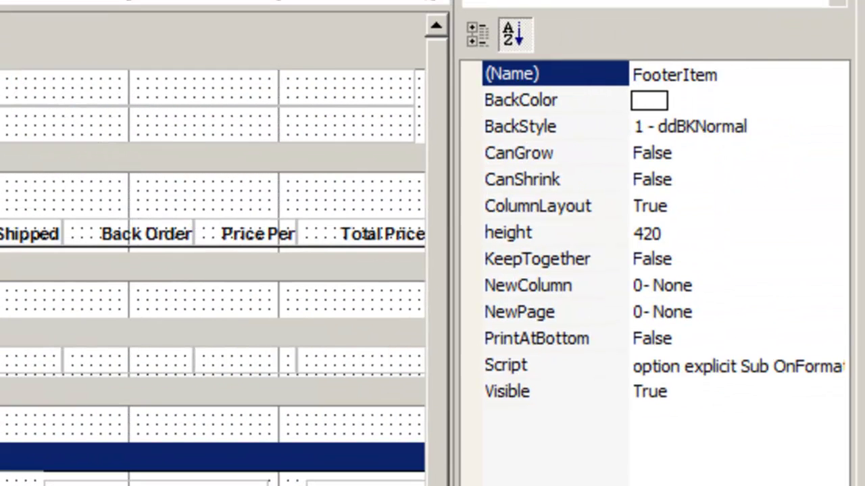
Step: Rename FooterItem to FooterCustomer and GroupFooter1 to FooterOrderDate
left_click_drag(723, 75, 679, 74)
type("Customer")
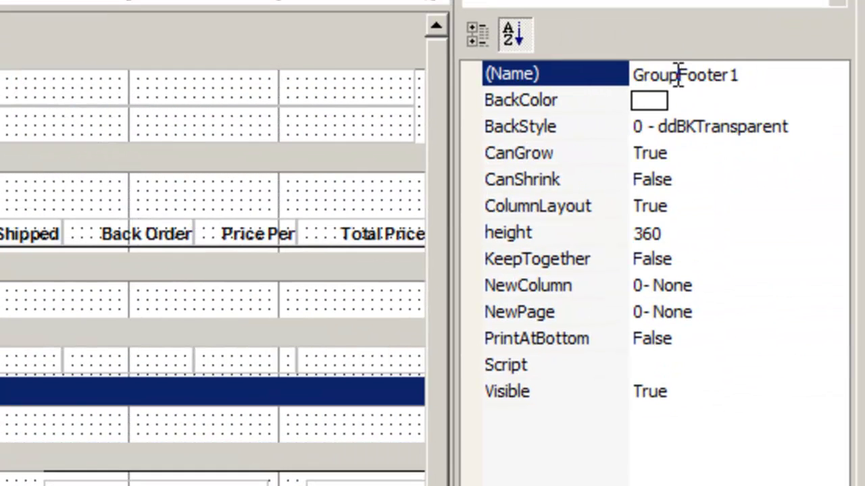
left_click_drag(679, 76, 633, 76)
key("Delete")
key("End")
key("BackSpace")
type("OrderDate")
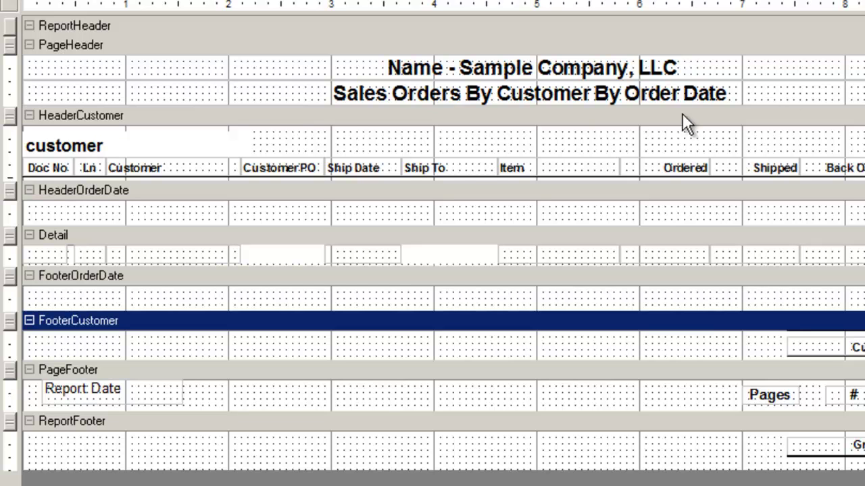
Step: Confirm in Reorder Groups that the order-date group is nested inside the customer group
right_click(347, 122)
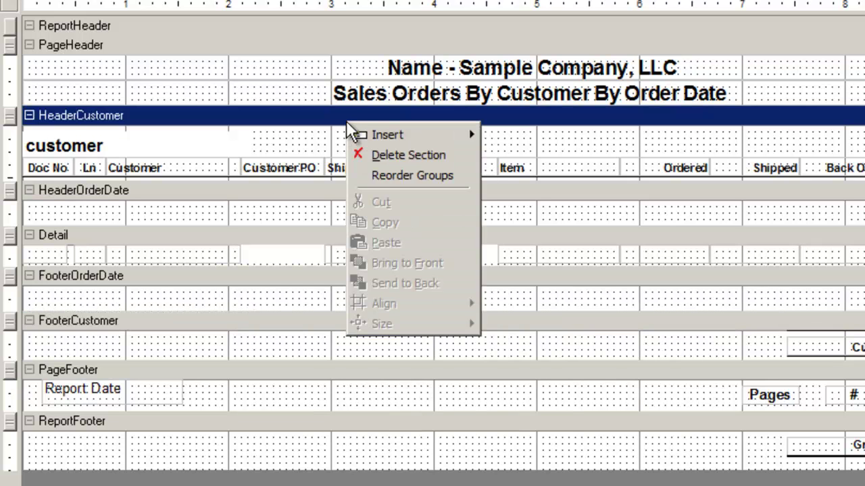
left_click(394, 175)
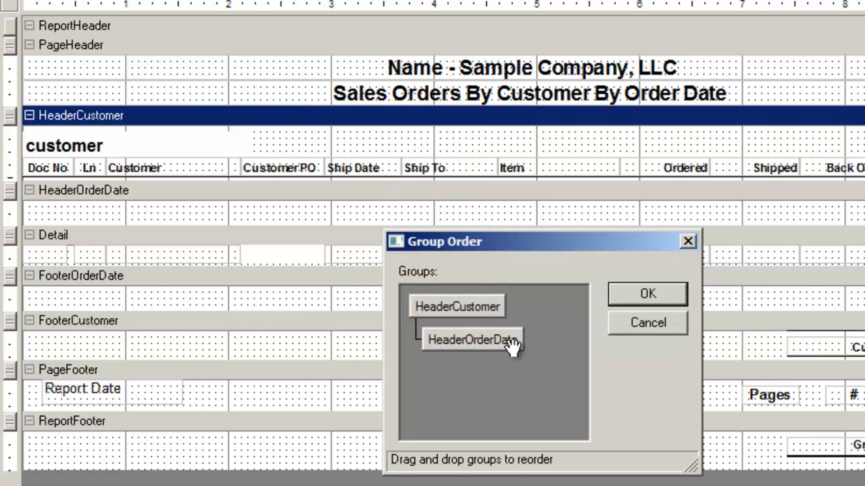
left_click_drag(512, 345, 522, 360)
left_click(614, 294)
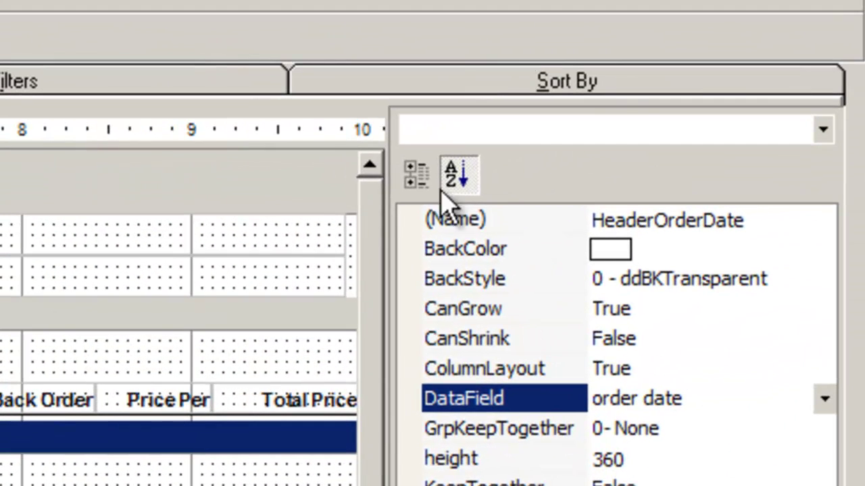
Step: Clear all existing fields from the Sort By list
left_click(618, 86)
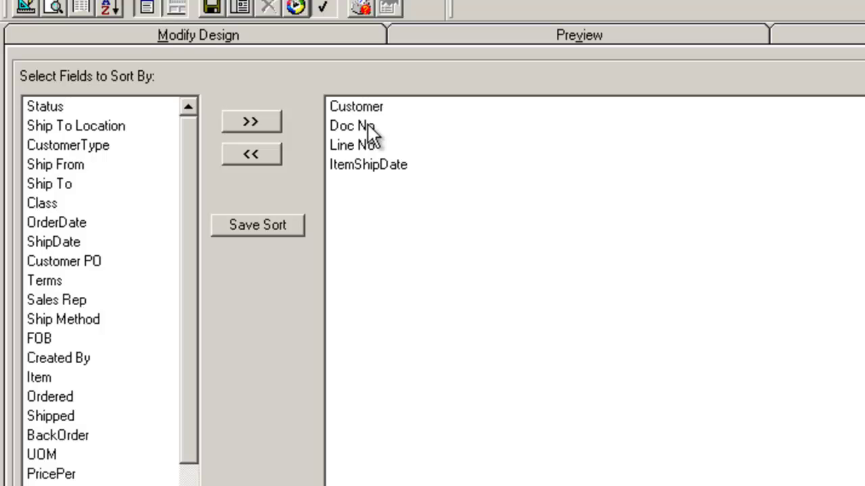
left_click(266, 150)
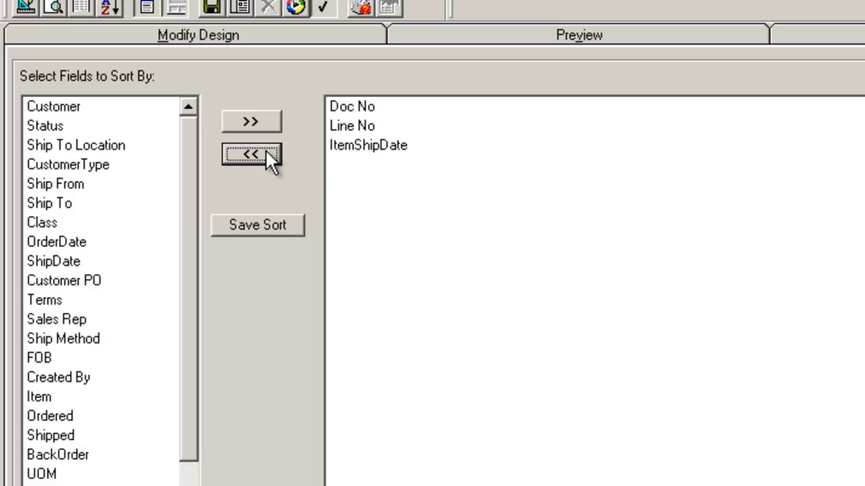
left_click(265, 150)
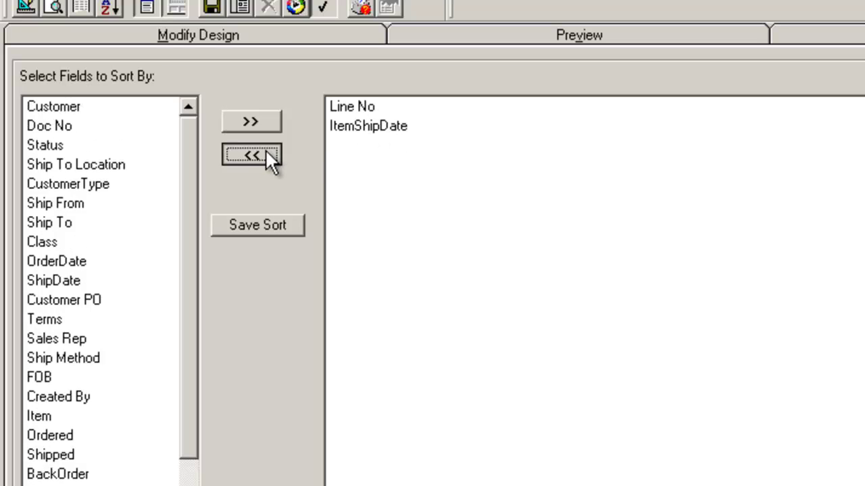
left_click(265, 149)
left_click(265, 150)
Step: Sort by Customer, OrderDate, Doc No and Line No, and save the sort
left_click(150, 107)
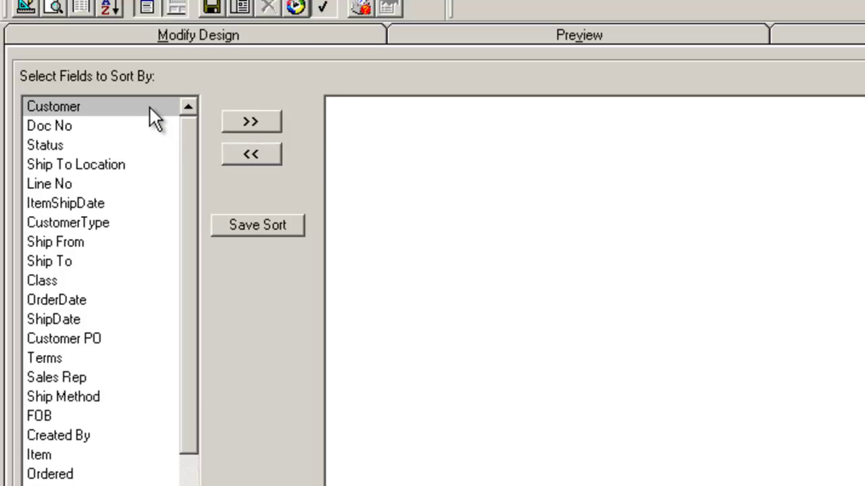
left_click(243, 120)
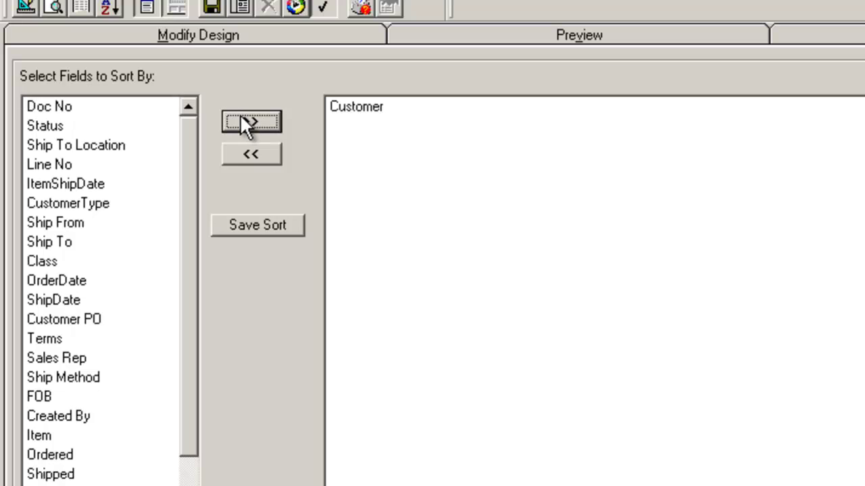
left_click(89, 280)
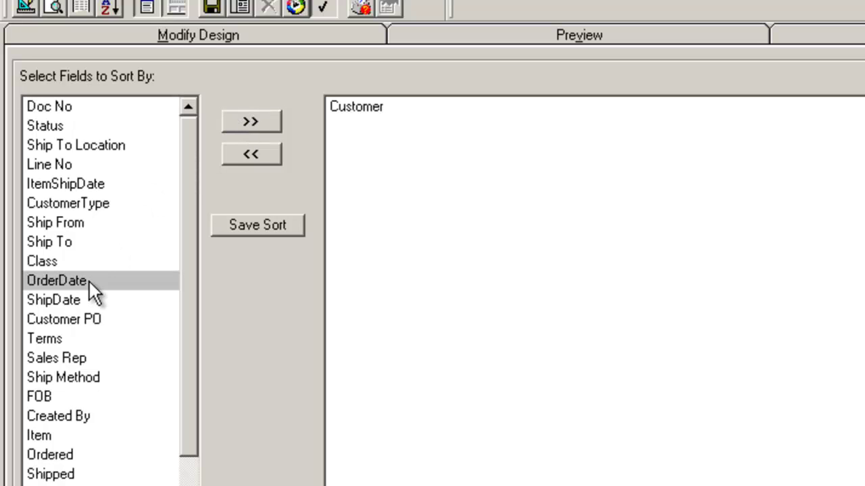
left_click(252, 120)
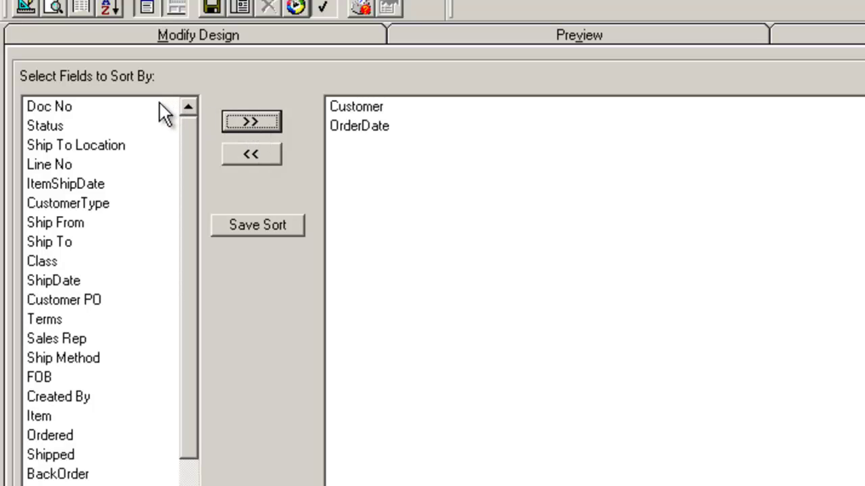
left_click(159, 105)
left_click(237, 125)
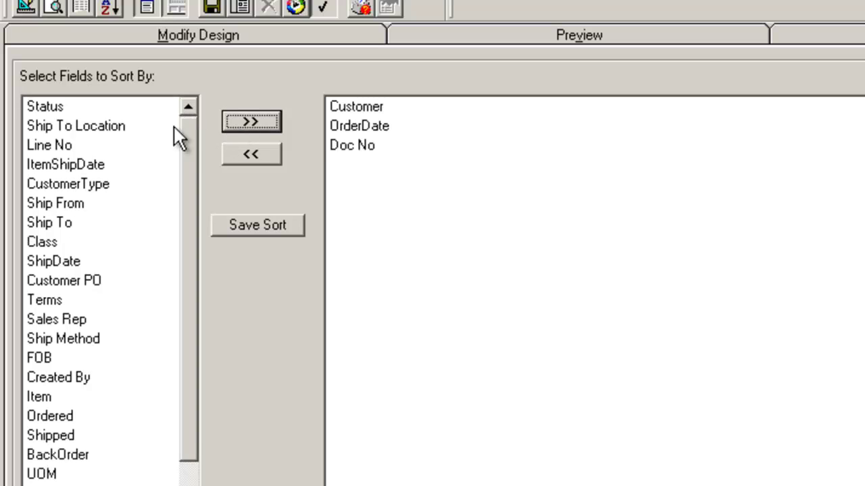
left_click(98, 145)
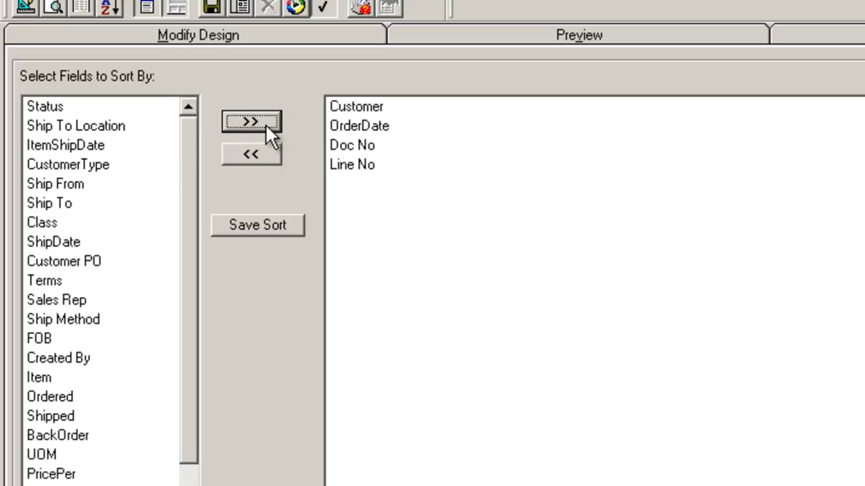
left_click(280, 225)
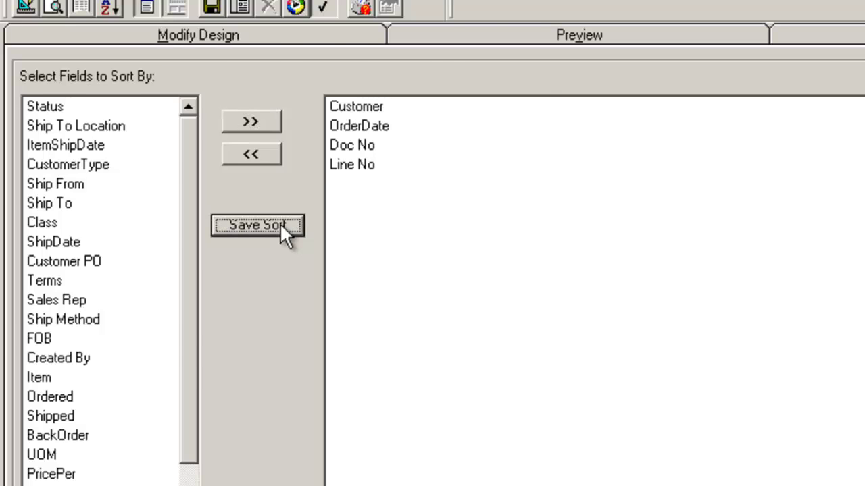
left_click(279, 225)
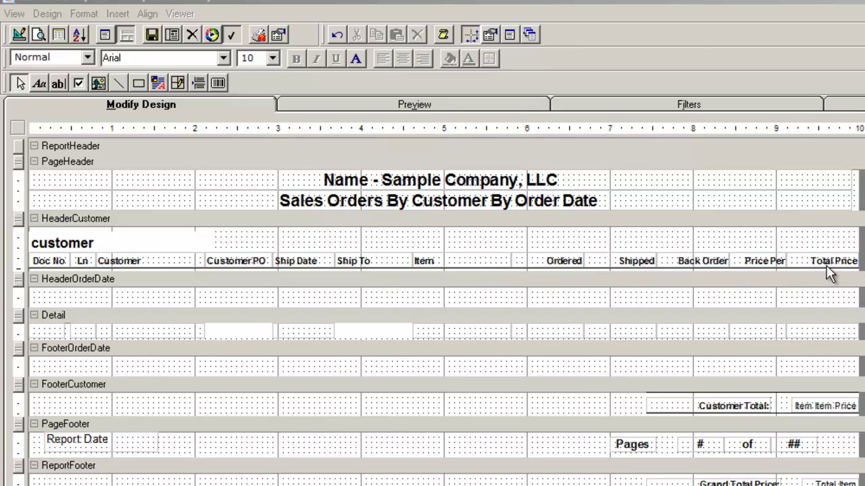
Step: Cut the twelve column heading labels, Doc No through Total Price, from the customer header
left_click(58, 261)
left_click(81, 261, "shift")
left_click(122, 261, "shift")
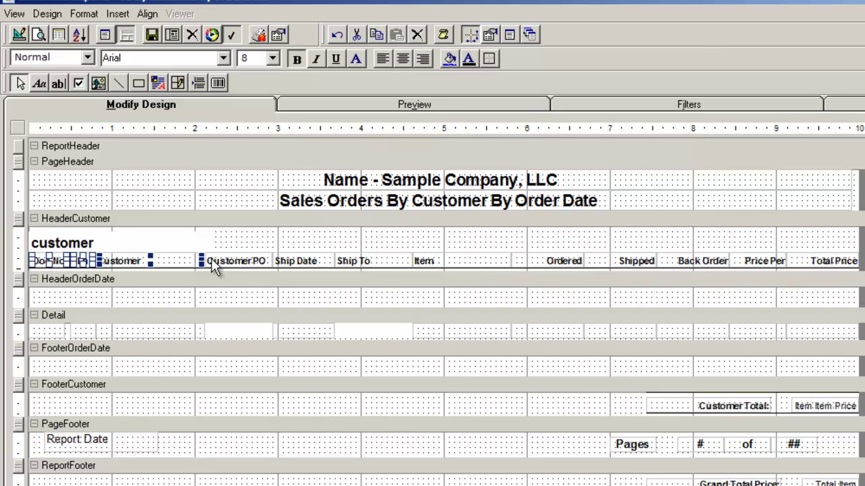
left_click(211, 264, "shift")
left_click(297, 262, "shift")
left_click(351, 262, "shift")
left_click(434, 263, "shift")
left_click(564, 262, "shift")
left_click(635, 263, "shift")
left_click(688, 264, "shift")
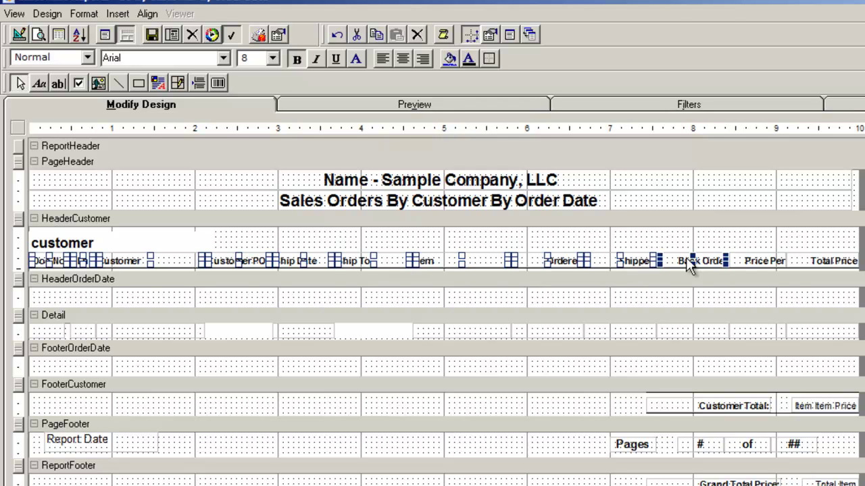
left_click(743, 262, "shift")
left_click(811, 263, "shift")
left_click(357, 33)
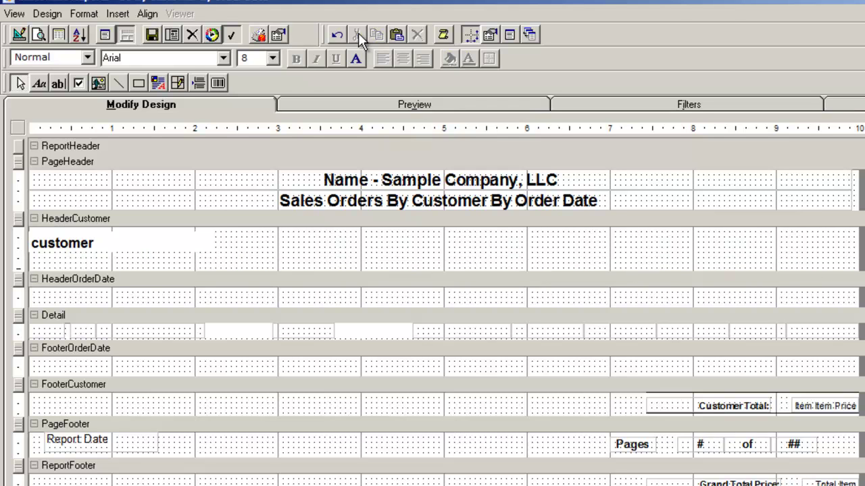
Step: Paste the headings into HeaderOrderDate, shorten HeaderCustomer, and pick OrderDate from the Fields list
right_click(70, 297)
left_click(109, 394)
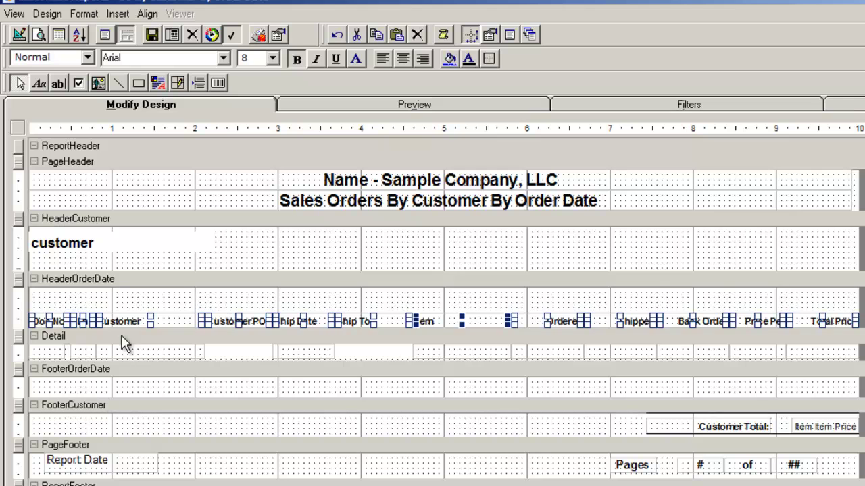
left_click_drag(91, 273, 246, 284)
key("F8")
left_click(54, 265)
Step: Place OrderDate in the order-date header and make its text blue
key("F8")
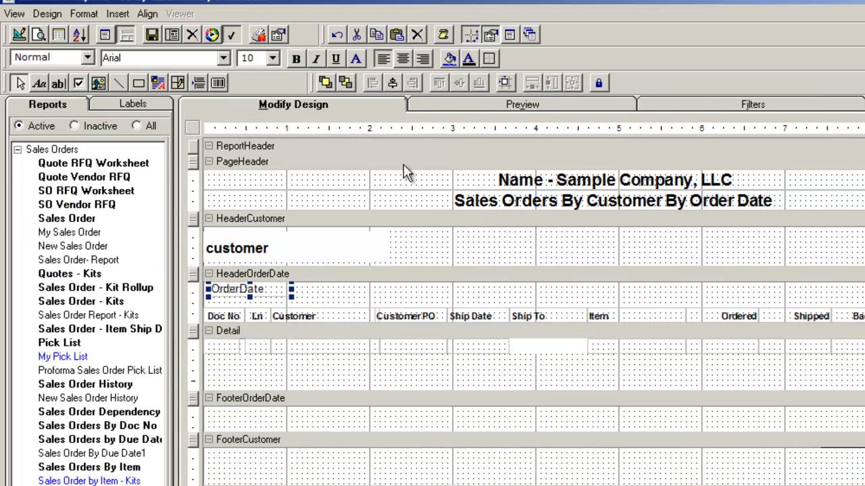
left_click(469, 60)
left_click(108, 93)
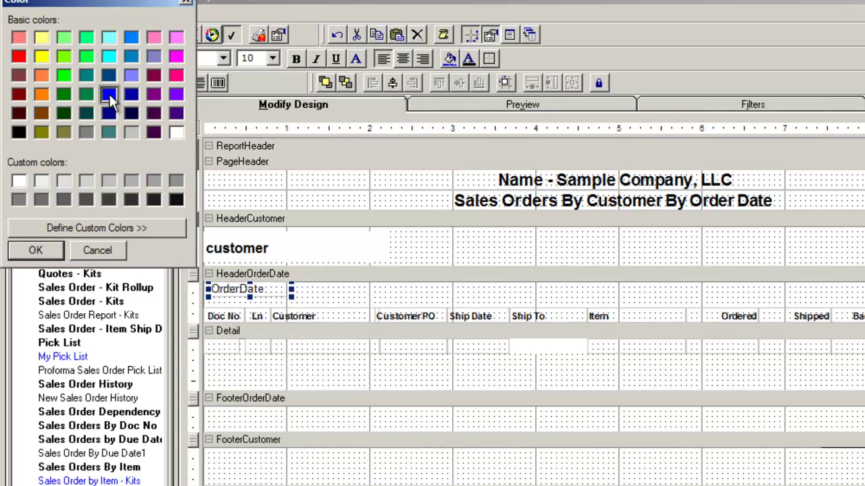
left_click(48, 251)
Step: Delete the Customer PO column heading
left_click(411, 315)
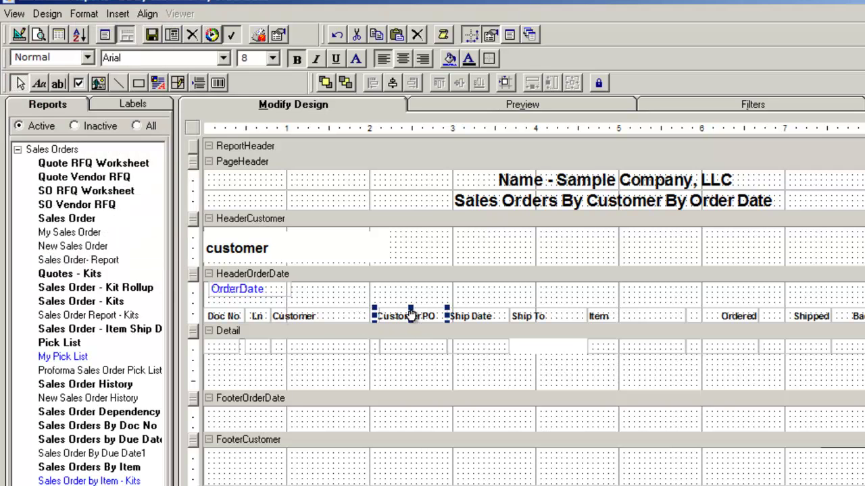
key("Delete")
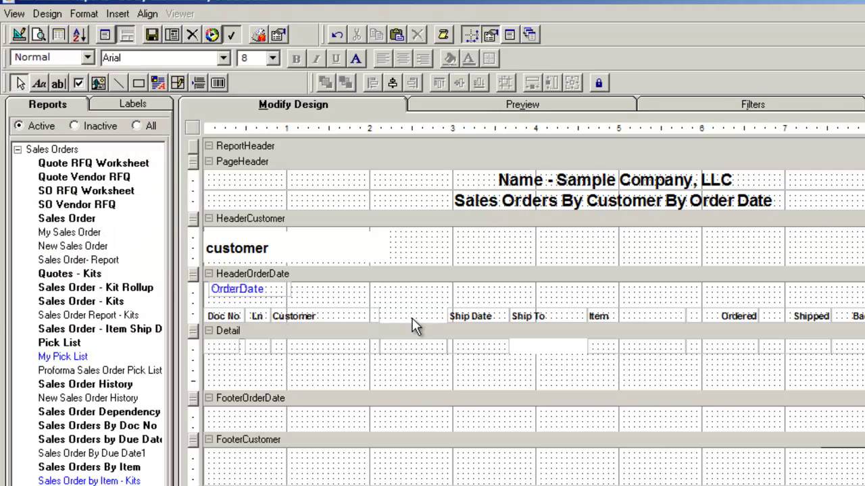
left_click(413, 347)
left_click(417, 355)
left_click(292, 441)
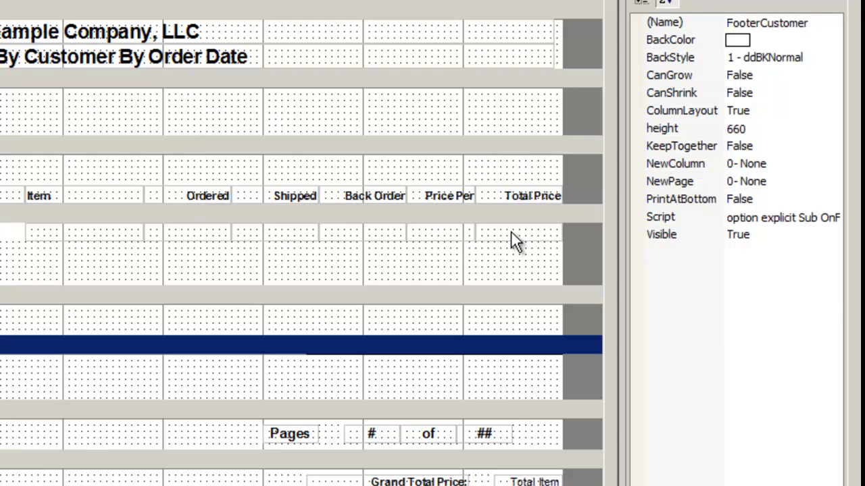
Step: Copy the Total Price field into the customer footer, aligned under its column
left_click(510, 233)
right_click(511, 233)
left_click(544, 311)
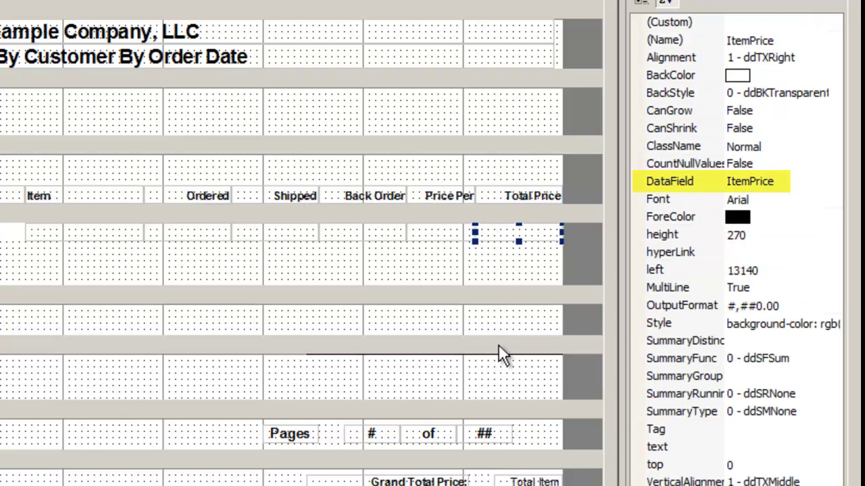
left_click(474, 386)
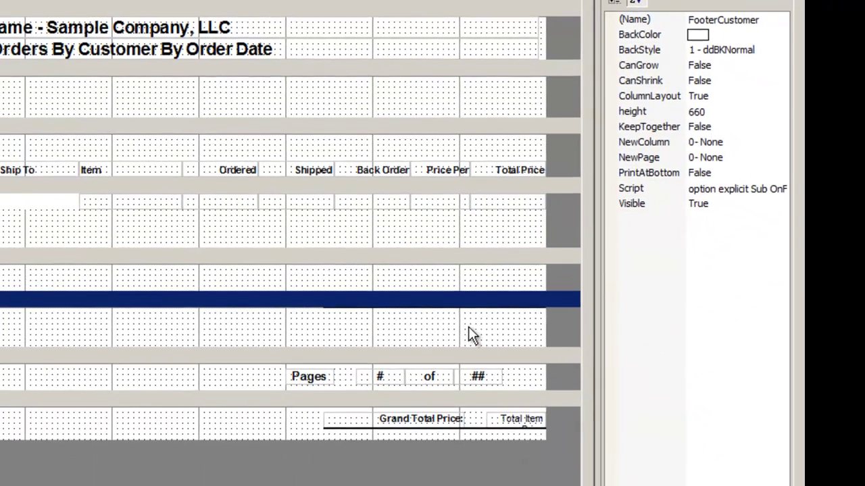
right_click(468, 329)
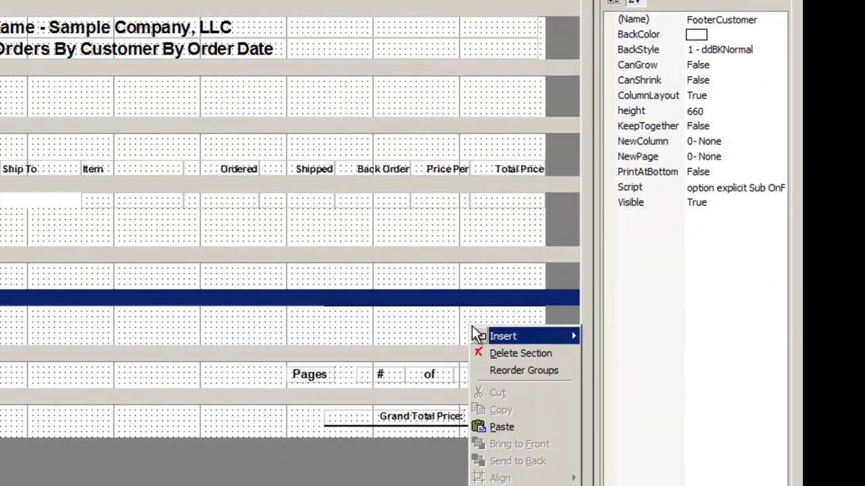
left_click(498, 427)
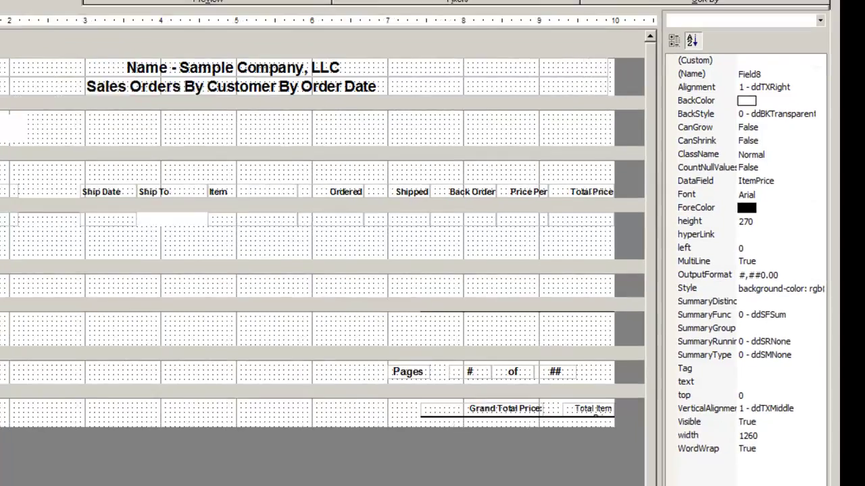
left_click_drag(70, 326, 630, 329)
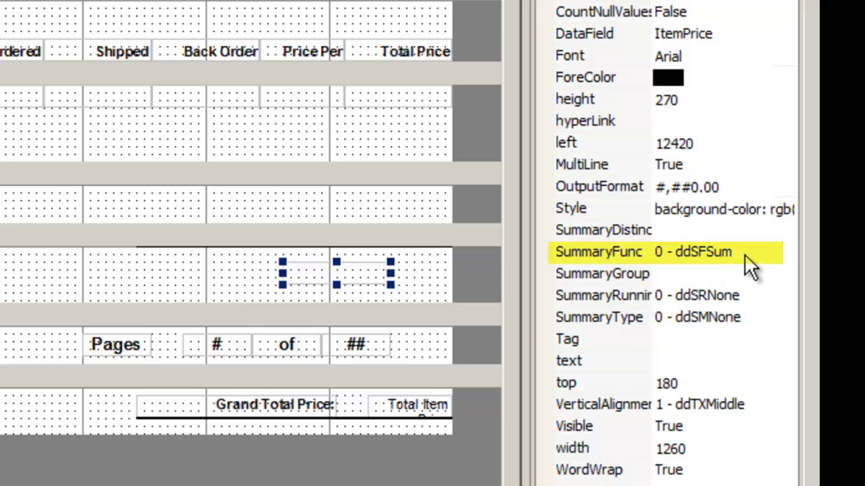
Step: Set the copied field to Sum per HeaderCustomer, non-running, with SummaryType SubTotal
left_click(762, 252)
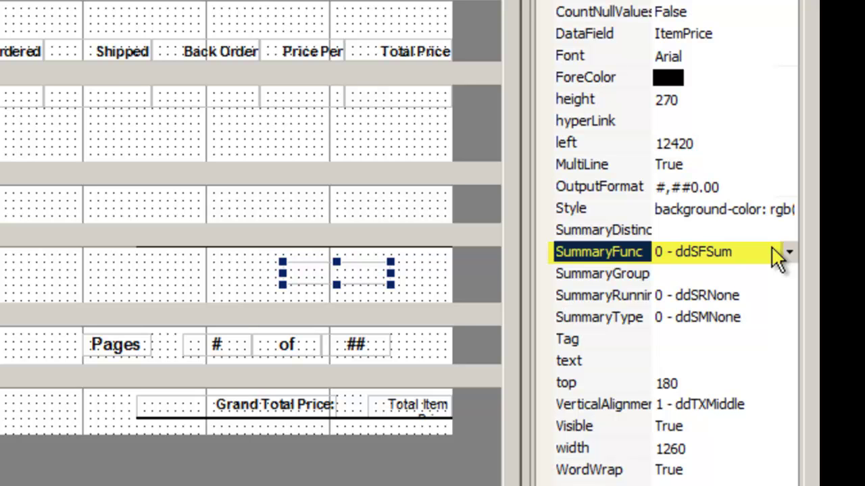
left_click(784, 274)
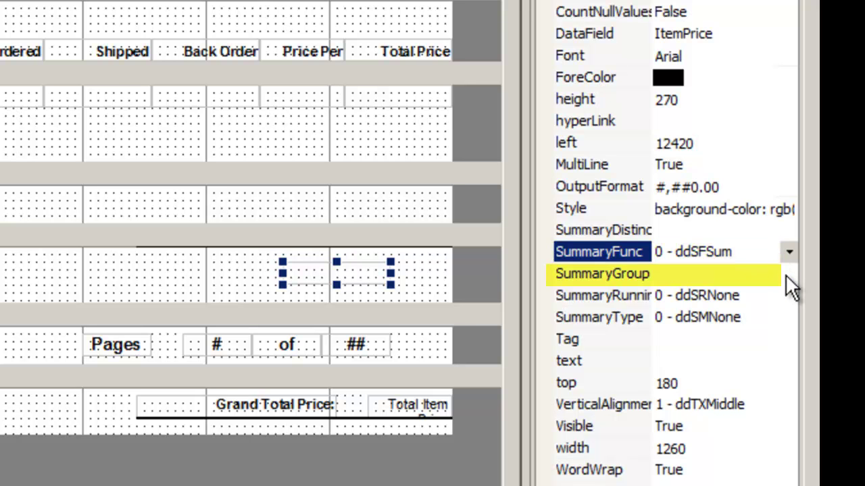
left_click(787, 273)
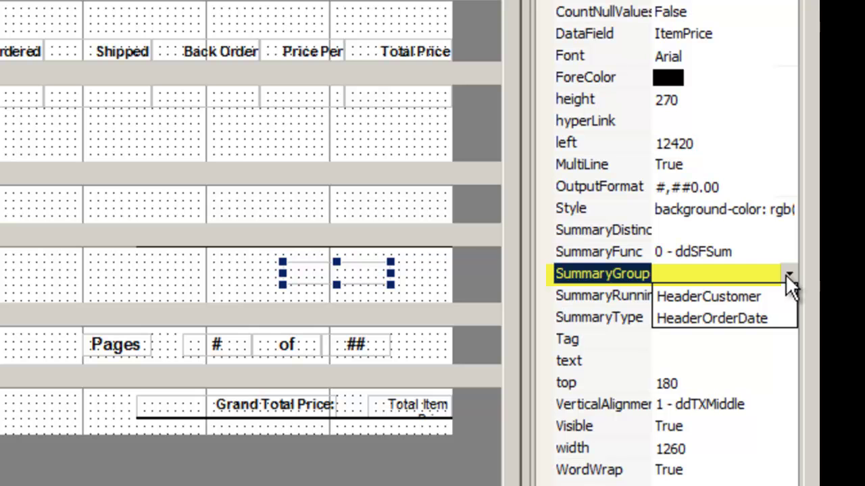
left_click(764, 296)
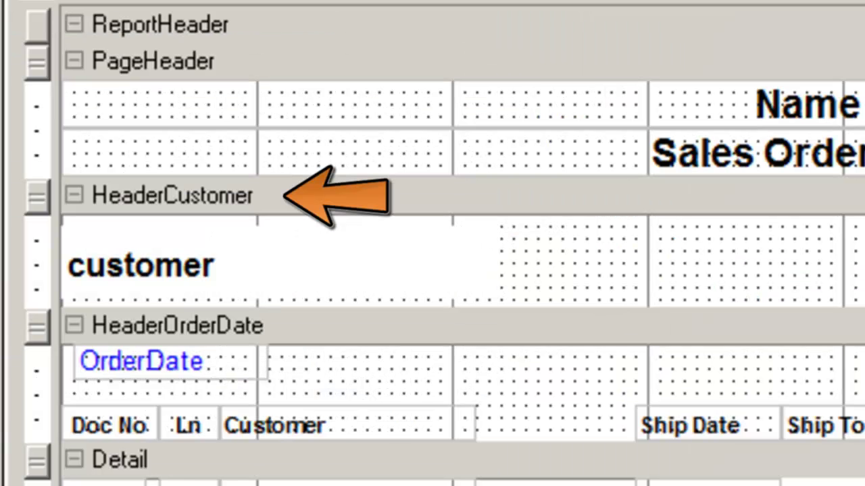
left_click(788, 295)
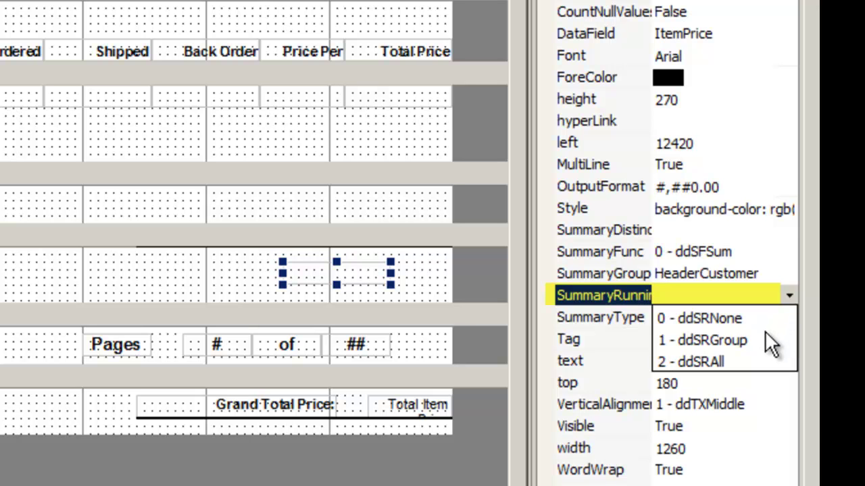
left_click(752, 318)
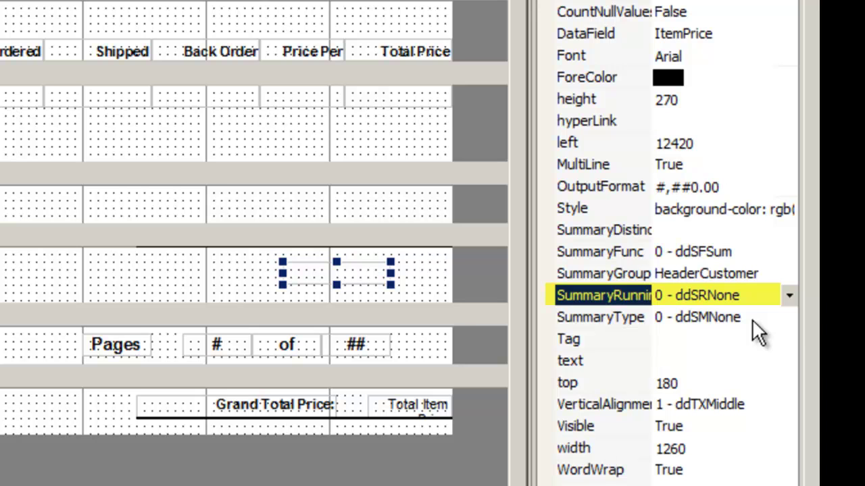
left_click(789, 317)
left_click(789, 316)
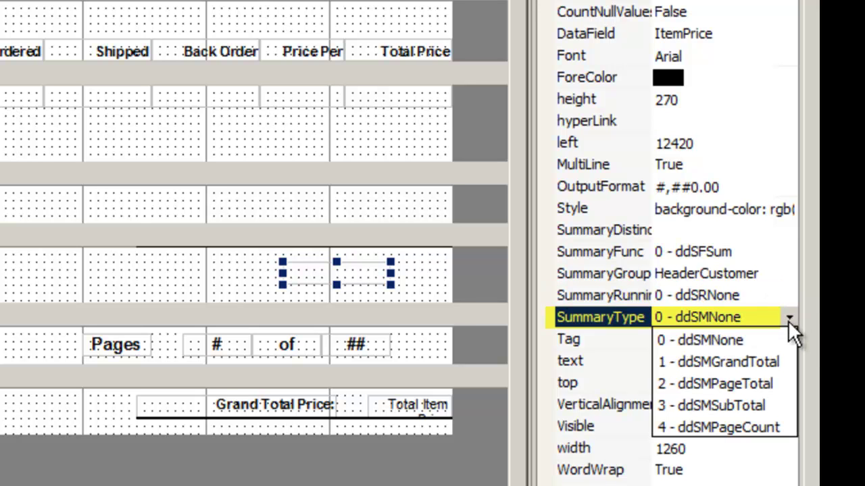
left_click(774, 404)
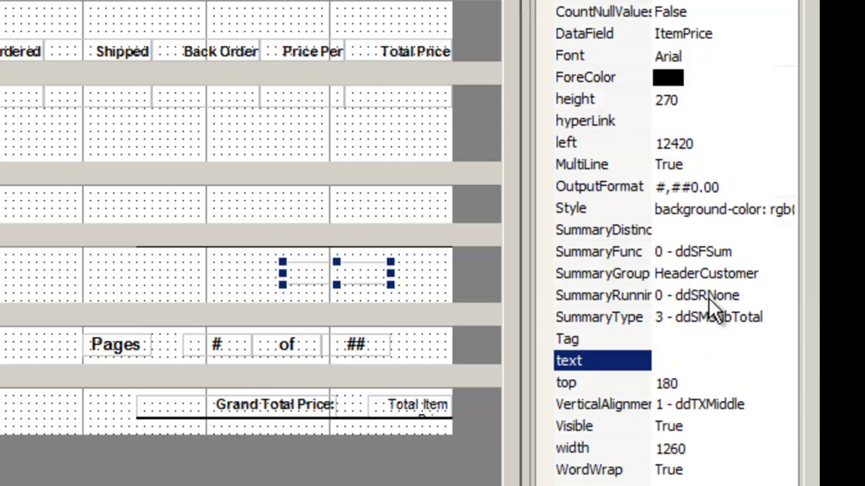
Step: Caption the footer label 'Subtotal' and draw a line under the subtotal fields
type("Subtotal")
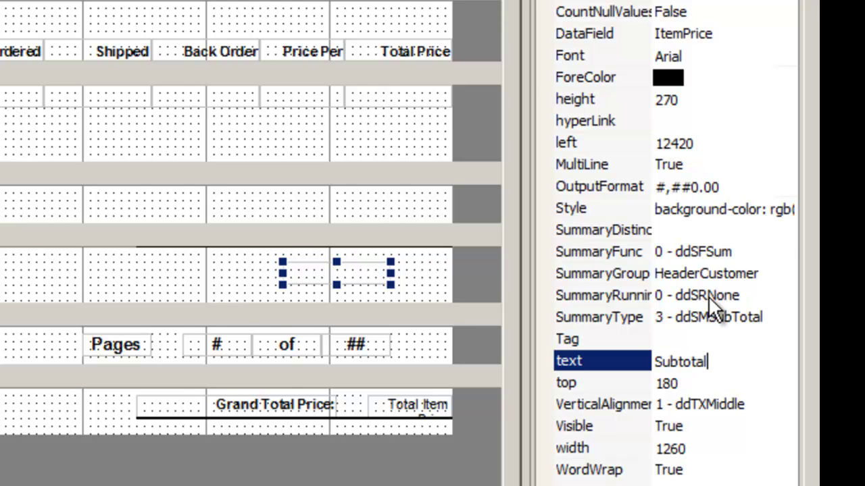
key("Return")
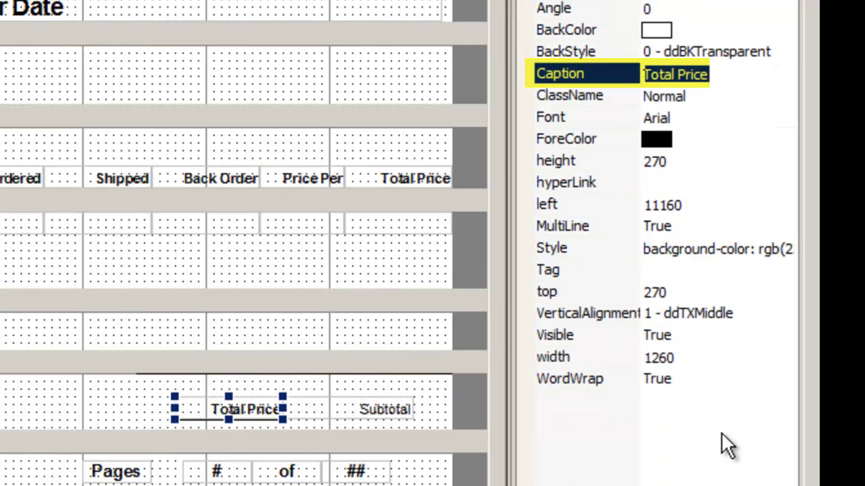
type("Su")
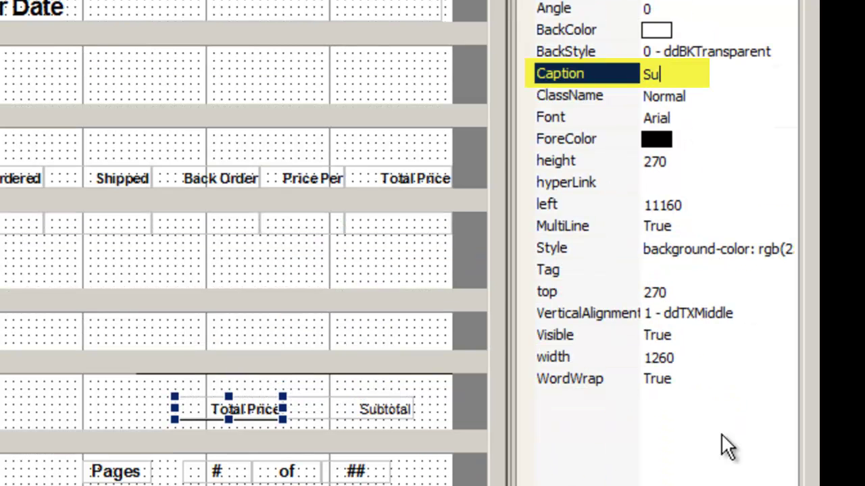
type("btotal")
key("Return")
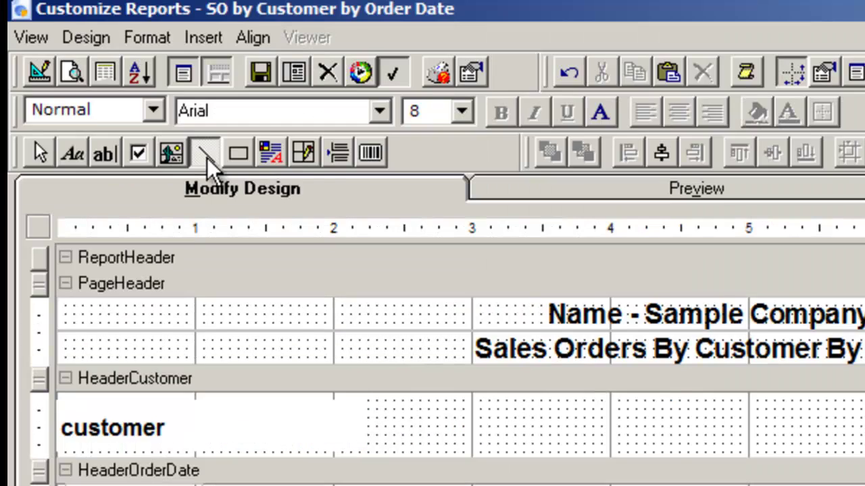
left_click(207, 153)
left_click_drag(162, 427, 203, 427)
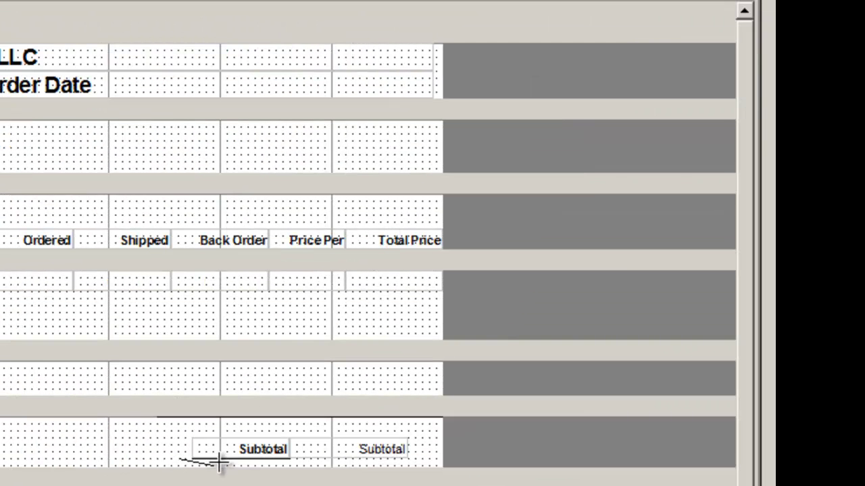
mouse_move(220, 464)
left_mouse_down()
mouse_move(347, 453)
mouse_move(434, 459)
mouse_move(418, 457)
left_mouse_up()
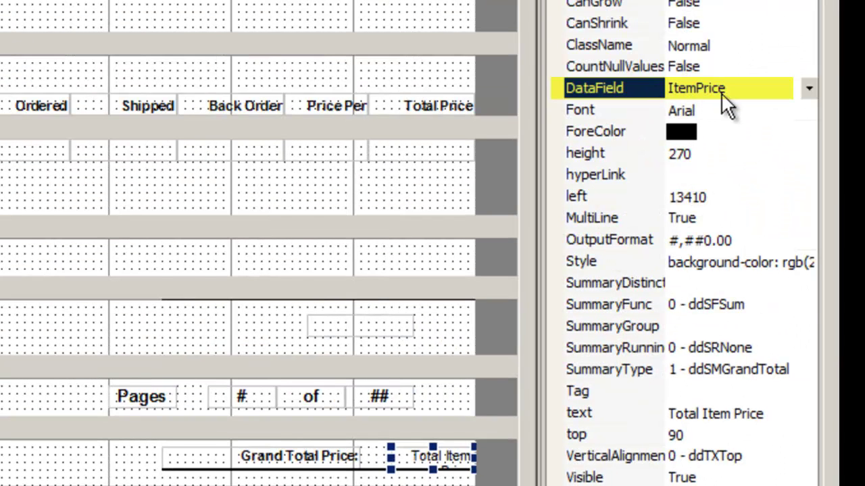
Step: Review the Total Item Price field's SummaryFunc, SummaryGroup, SummaryRunning and SummaryType settings
left_click(658, 304)
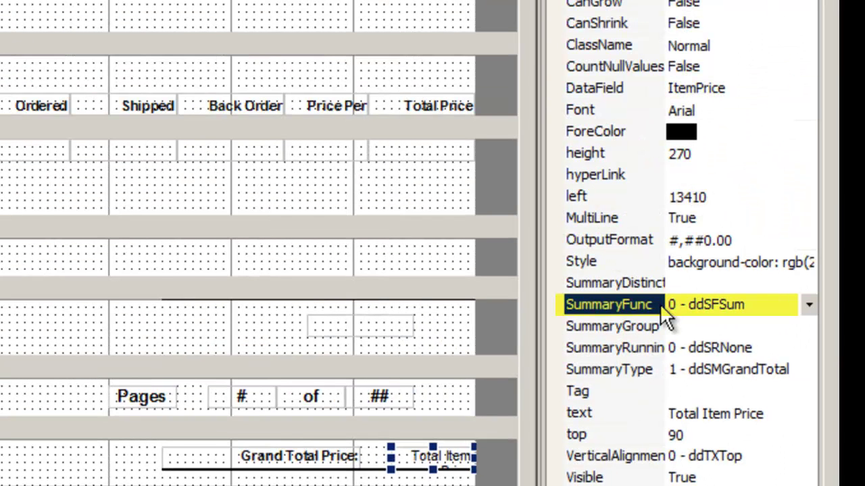
left_click(756, 326)
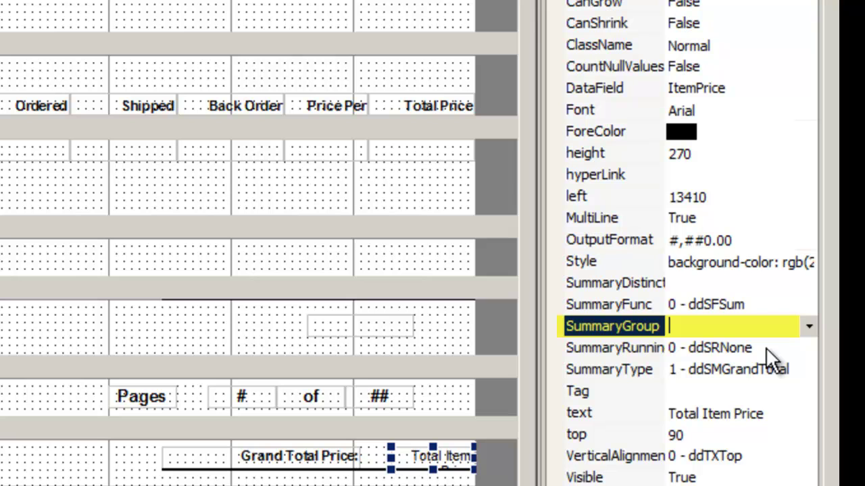
left_click(765, 347)
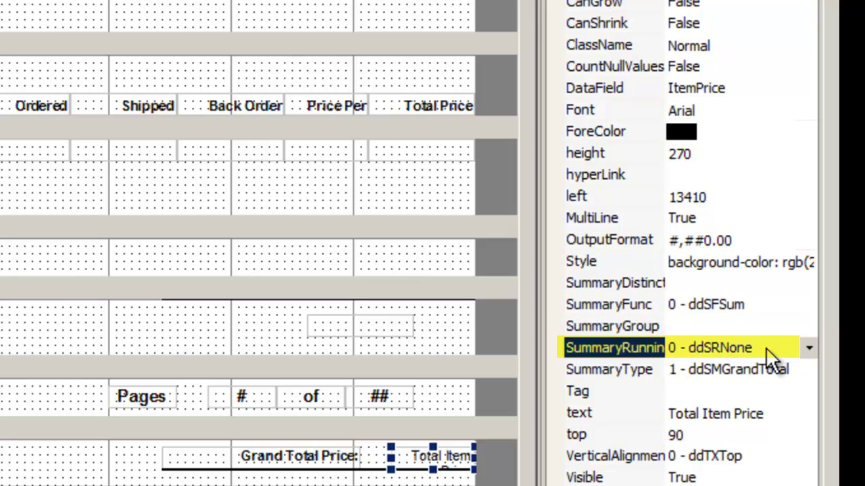
left_click(799, 369)
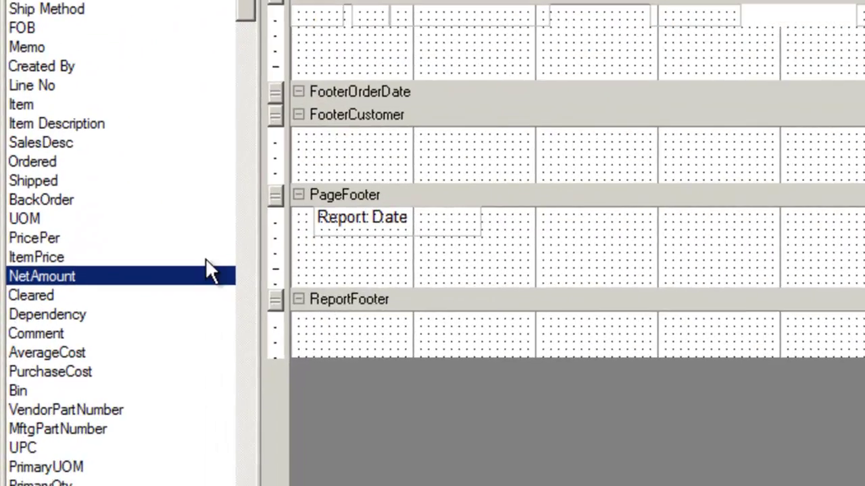
Step: Drag NetAmount from the Fields list into the Detail band below Total Price
left_click_drag(193, 273, 850, 229)
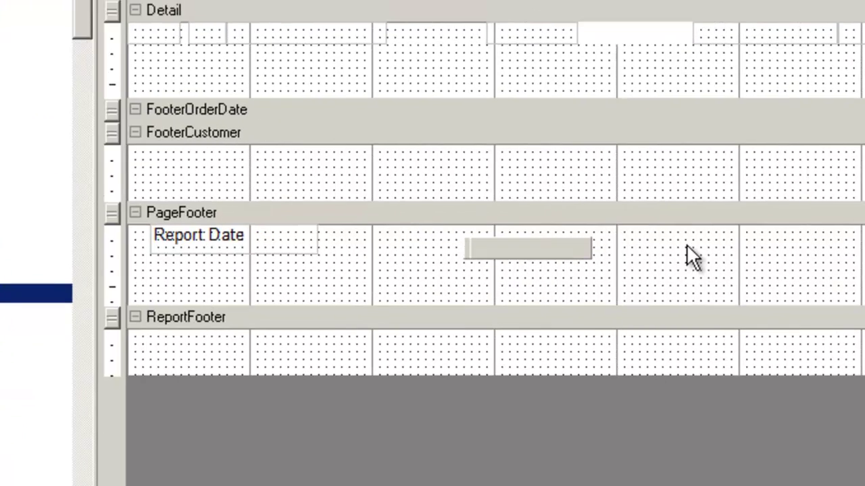
left_click_drag(687, 245, 852, 94)
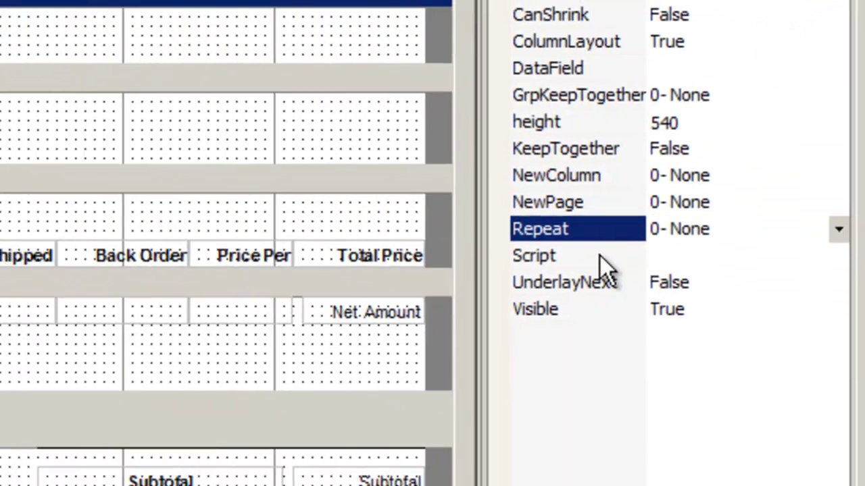
Step: Set the group header section's Repeat to 1- Every Page
key("alt+Down")
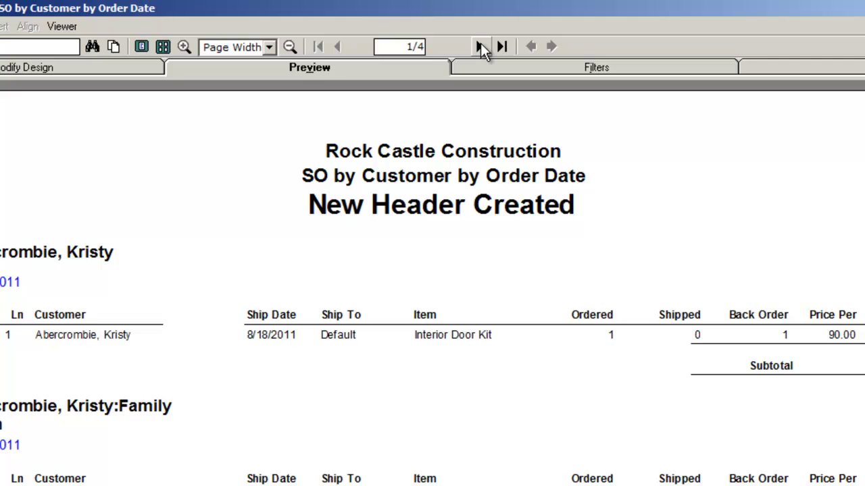
left_click(479, 46)
left_click(479, 46)
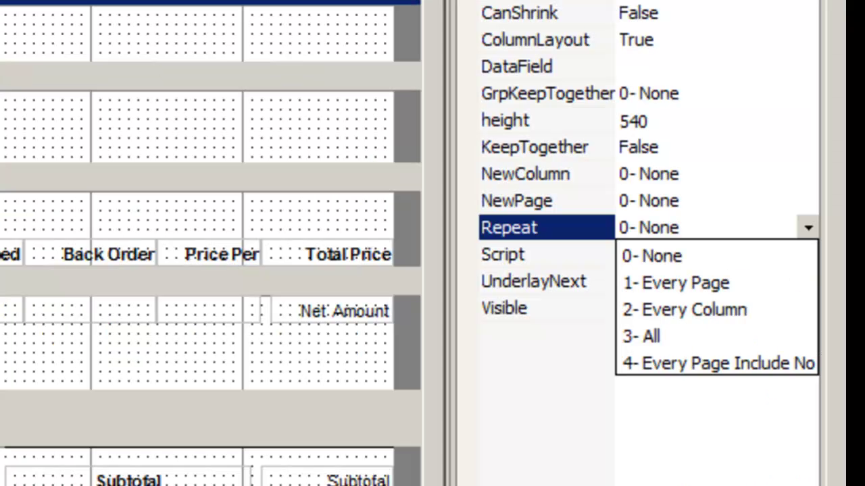
left_click(720, 287)
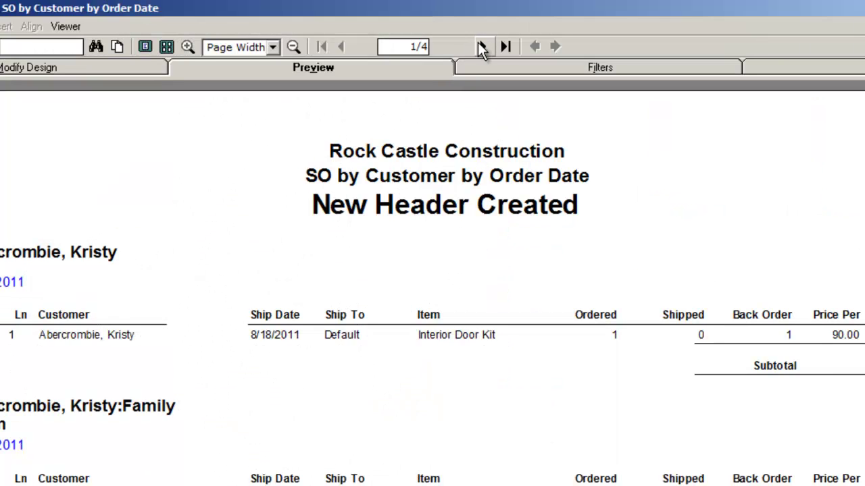
Step: Set the order-date header's NewPage to 2- After
left_click(483, 47)
left_click(482, 47)
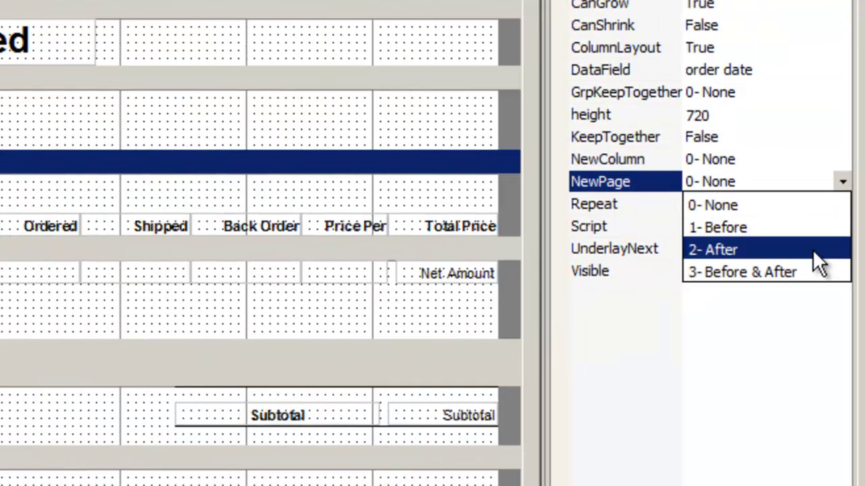
left_click(813, 250)
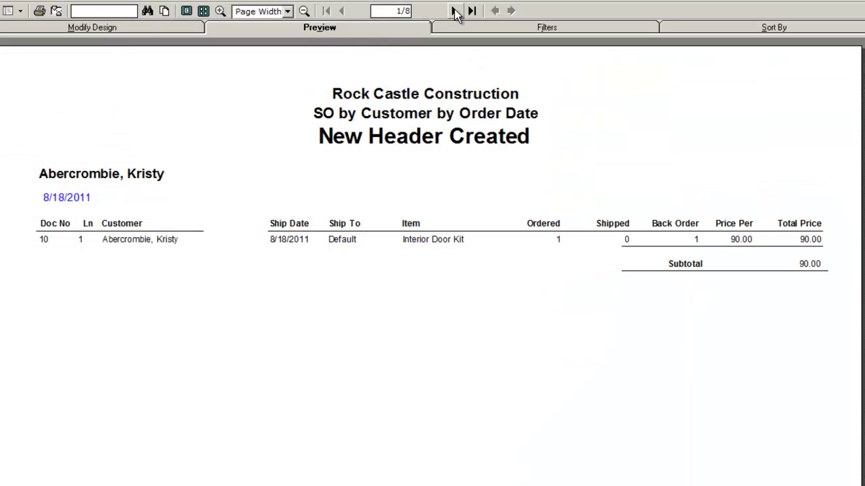
Step: Page through the preview to the last page showing the grand total
left_click(454, 11)
left_click(454, 11)
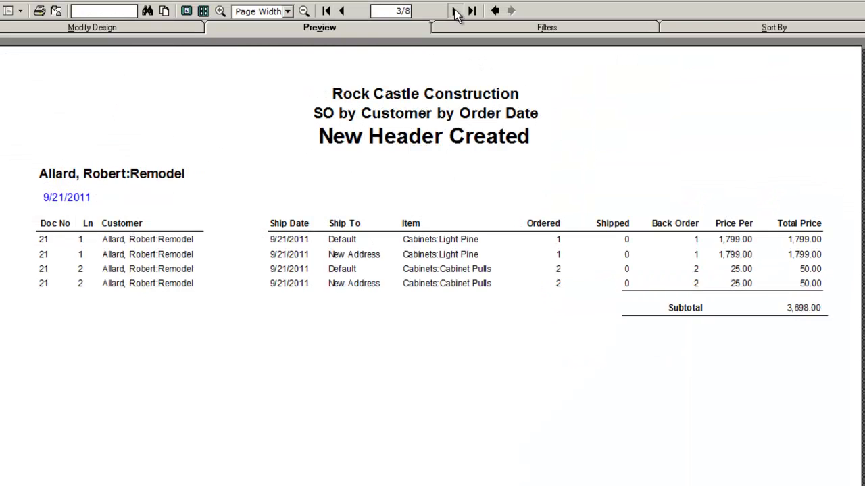
left_click(454, 11)
left_click(454, 11)
left_click(455, 11)
left_click(455, 11)
left_click(455, 11)
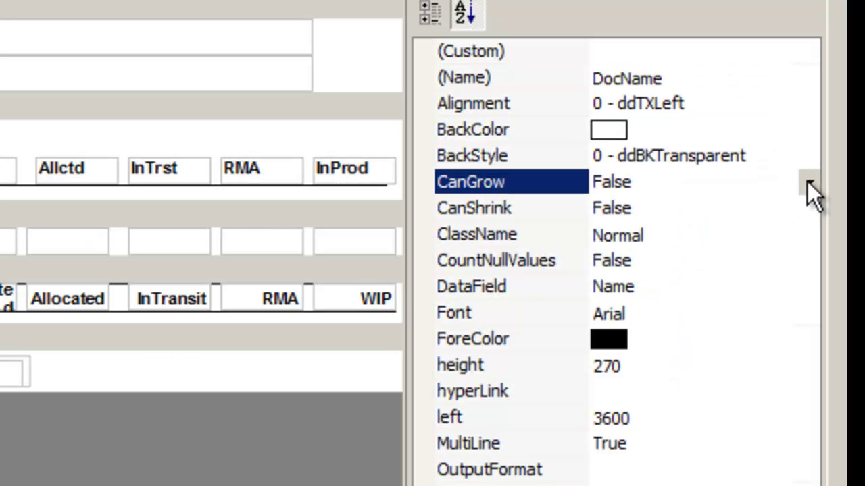
Step: Set the DocName field's CanGrow property to True
left_click(808, 181)
left_click(787, 209)
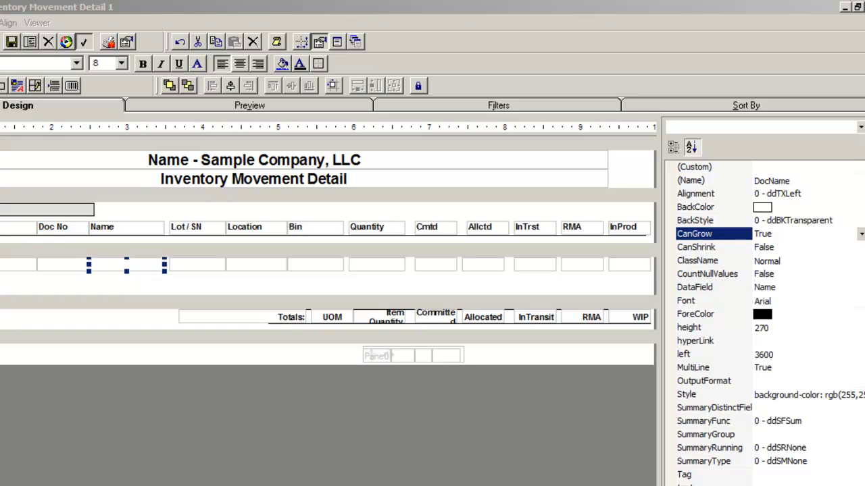
Step: Set the Detail section's CanShrink to False and preview through to the last page
left_click(646, 256)
left_click(746, 221)
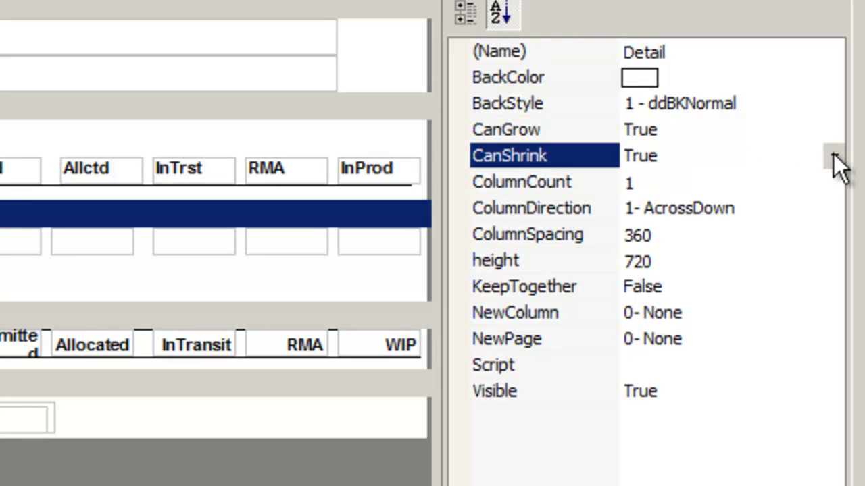
left_click(833, 155)
left_click(817, 207)
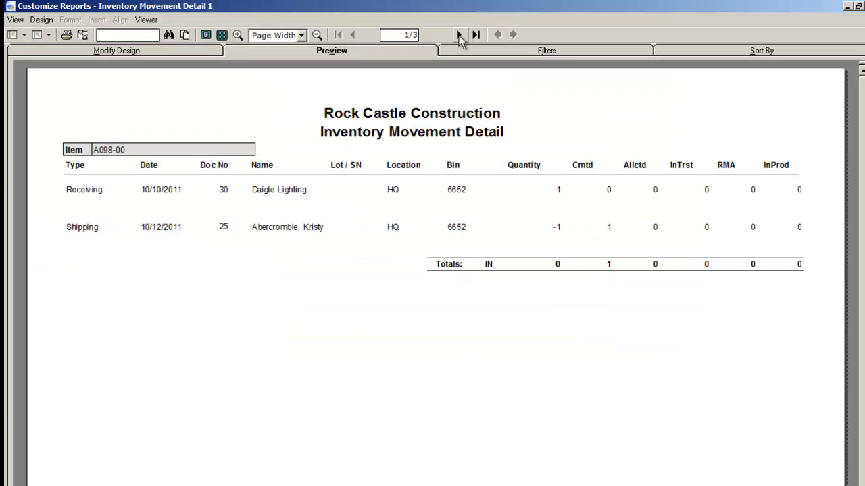
left_click(458, 34)
left_click(458, 34)
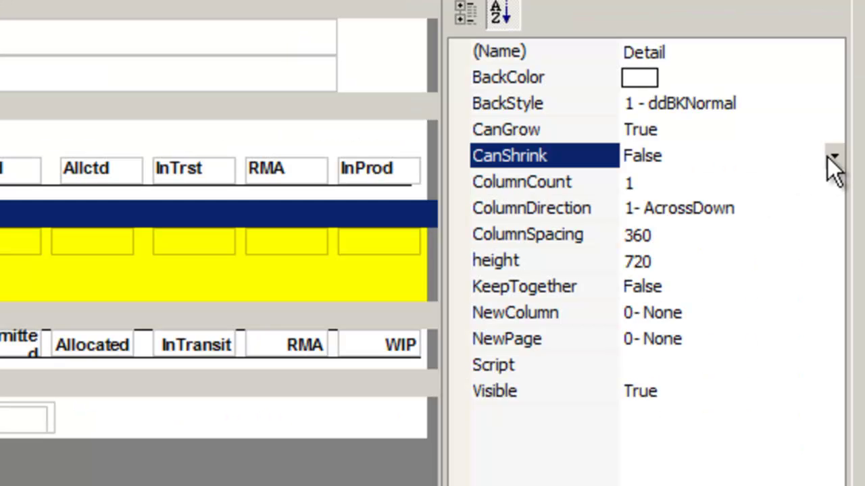
Step: Set Detail CanShrink back to True and page through the preview again
left_click(833, 156)
left_click(818, 183)
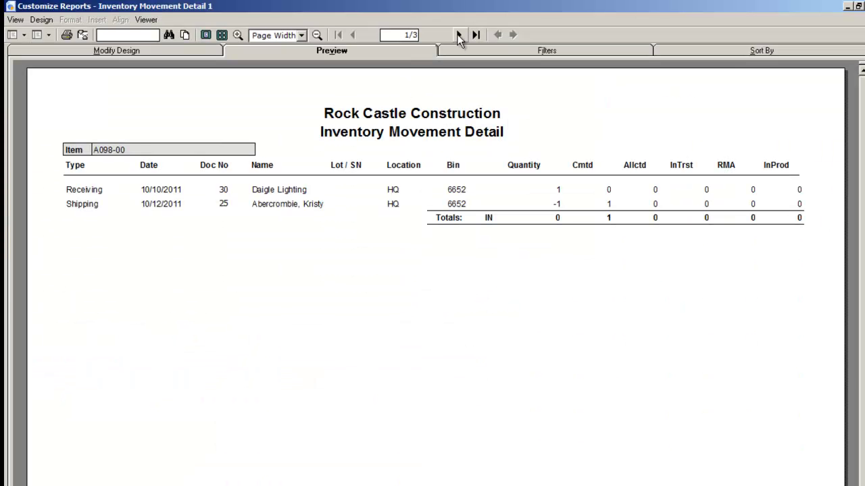
left_click(458, 35)
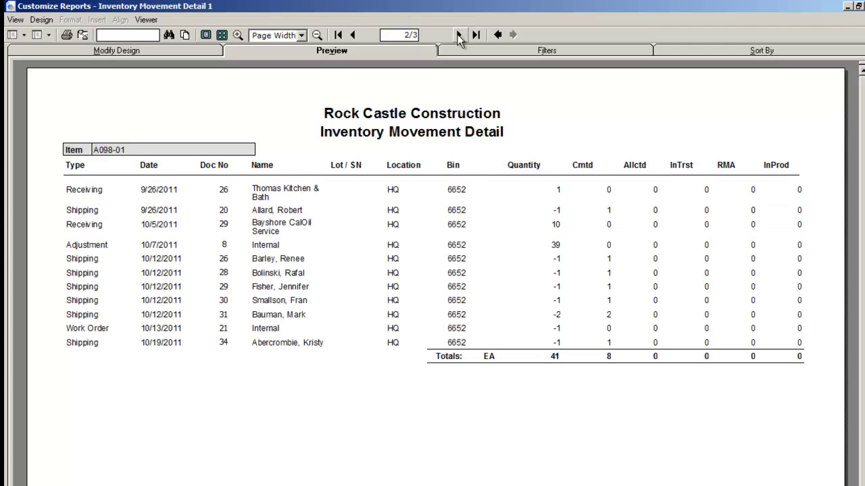
left_click(458, 35)
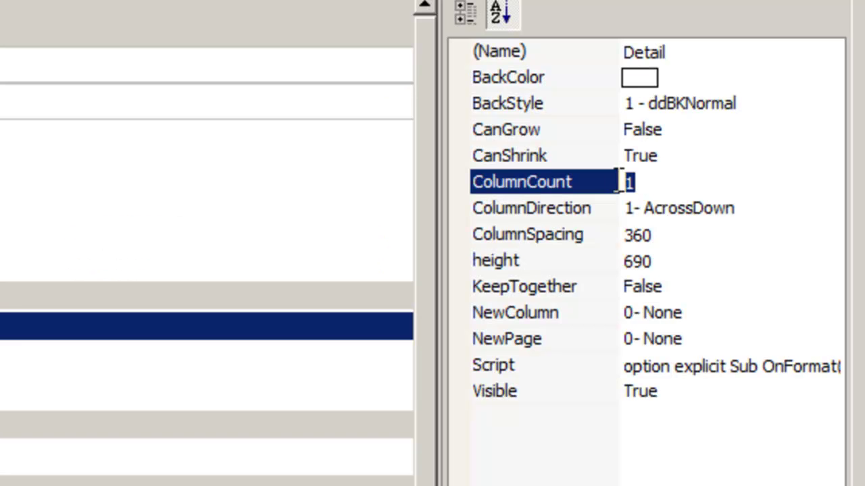
Step: Give Detail 2 columns flowing 0- DownAcross, then set its Visible property to False
type("2")
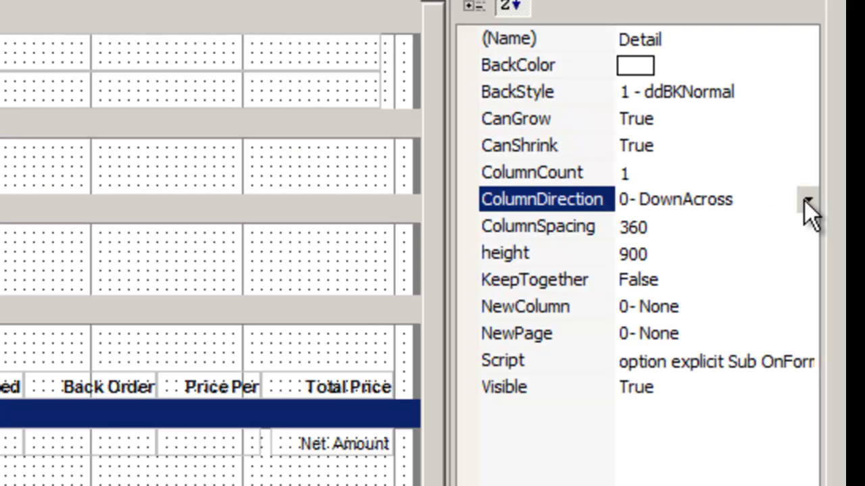
left_click(805, 202)
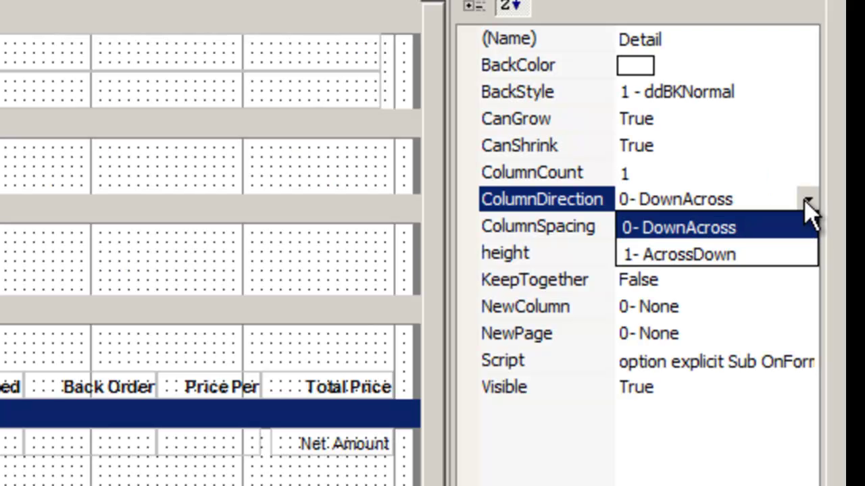
left_click(808, 227)
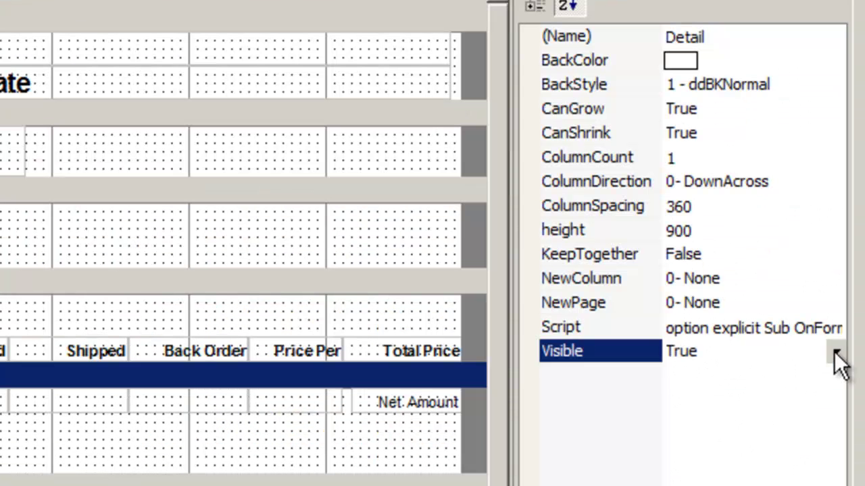
left_click(836, 354)
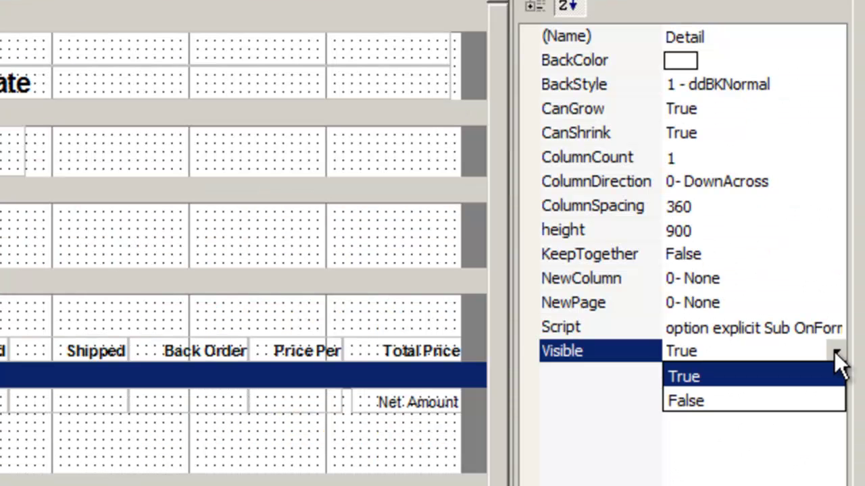
left_click(819, 403)
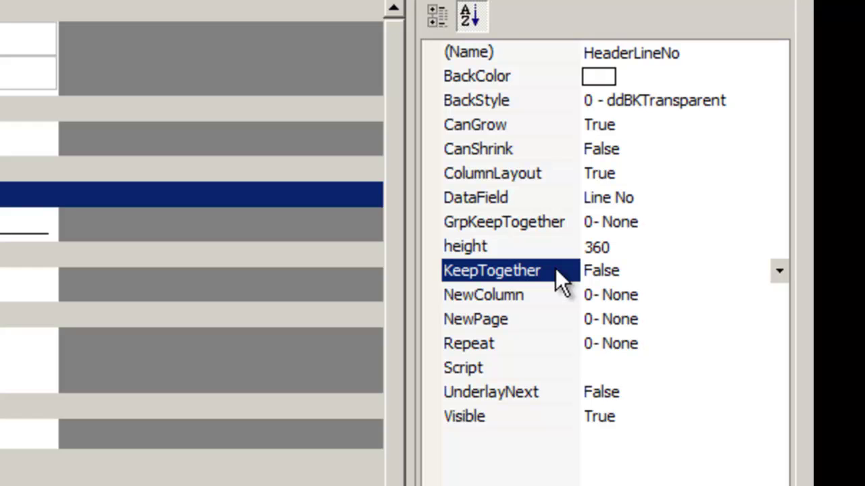
Step: Set HeaderLineNo's GrpKeepTogether to 2- All and KeepTogether to True, checking preview page 2
left_click(551, 223)
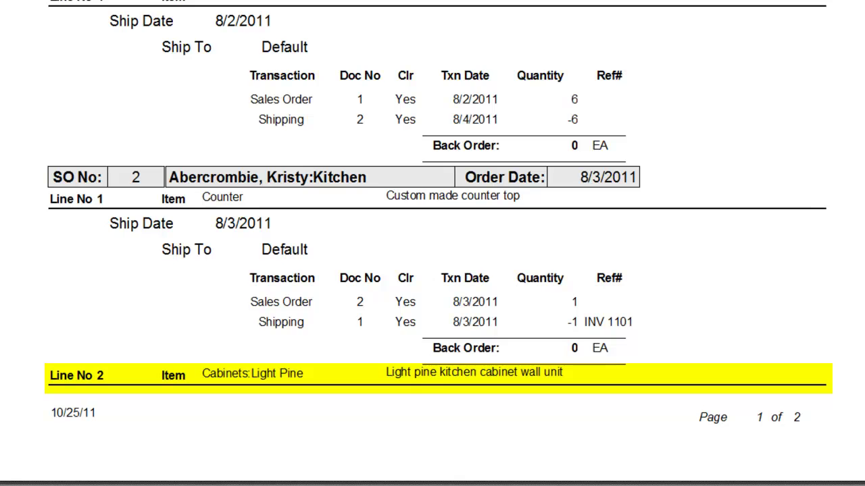
left_click(451, 16)
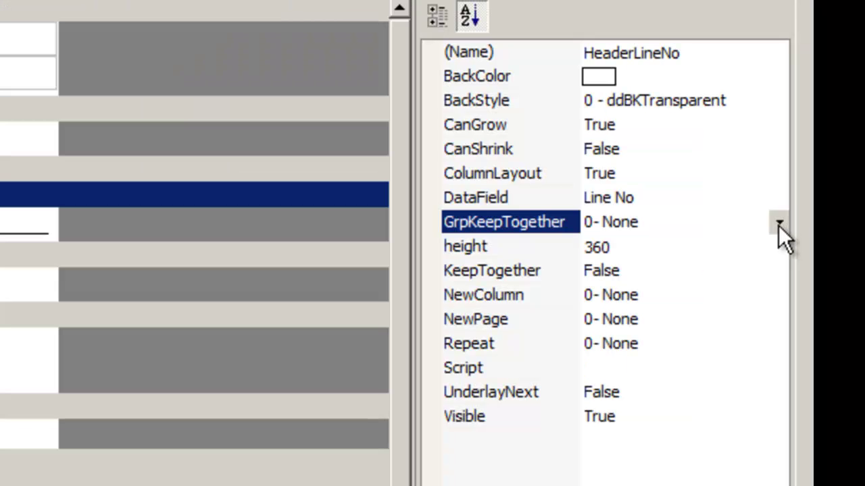
left_click(778, 222)
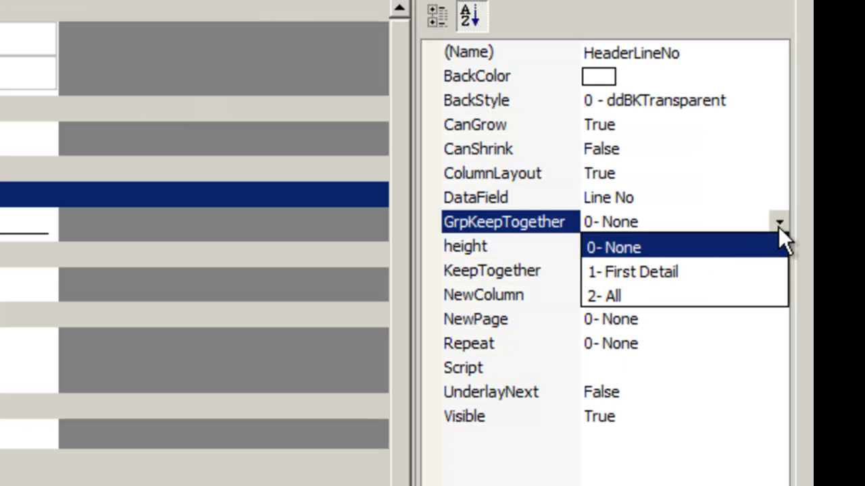
left_click(749, 297)
left_click(775, 272)
left_click(778, 271)
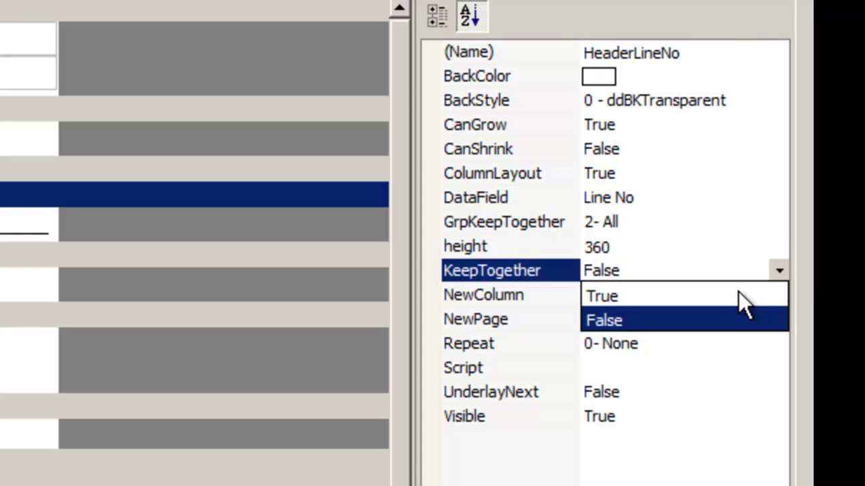
left_click(737, 293)
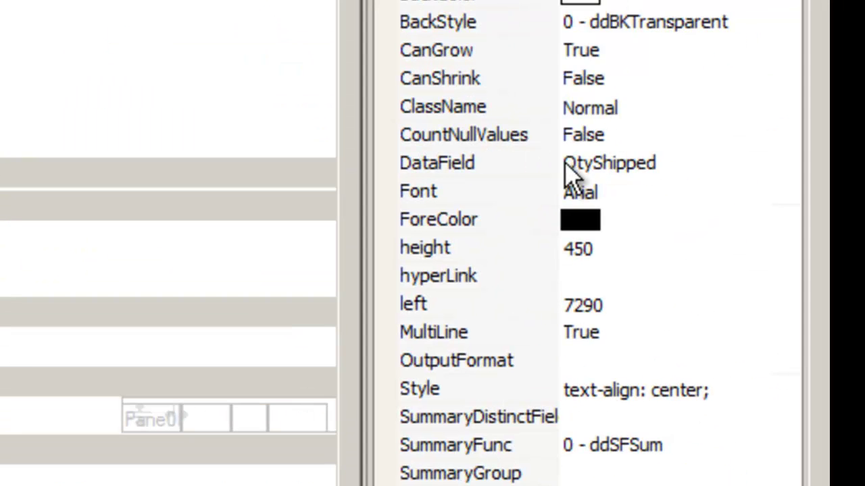
Step: Change the Total Amount field's DataField to =QtyShipped*itemprice
left_click(732, 228)
left_click(566, 162)
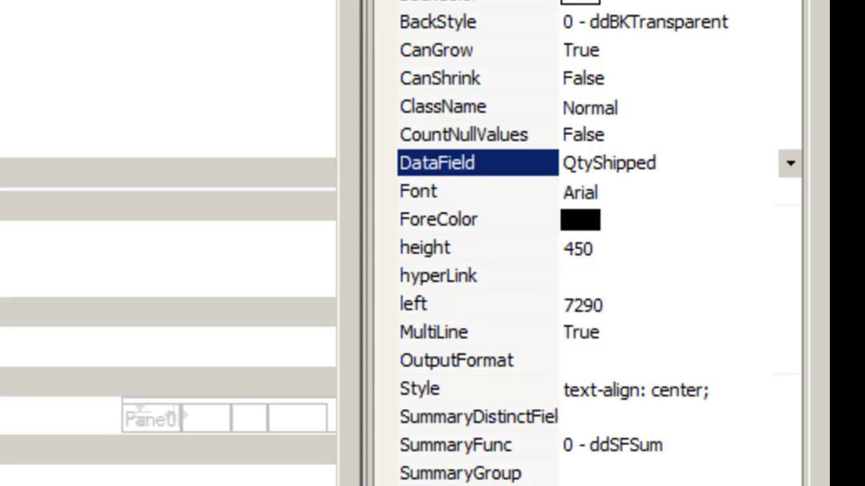
type("=")
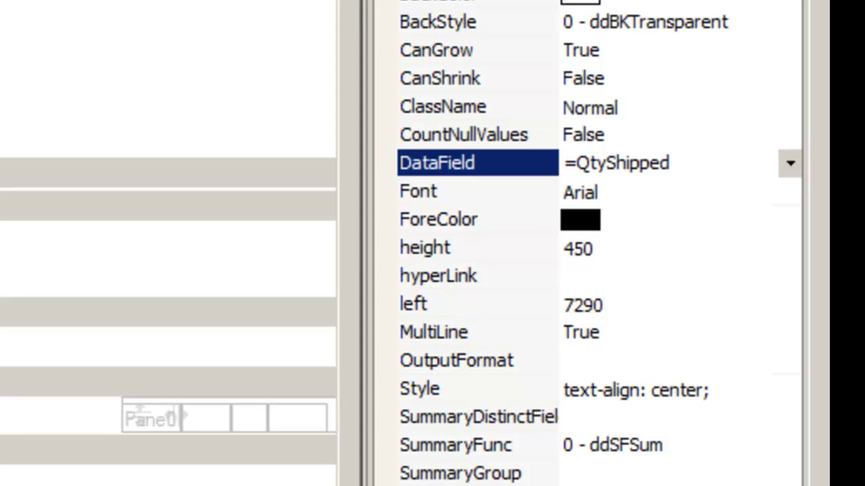
left_click(670, 163)
type("*item")
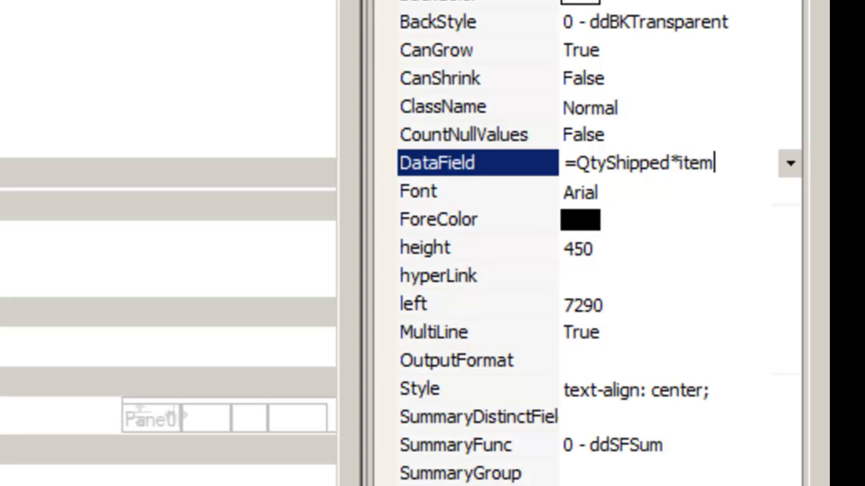
type("price")
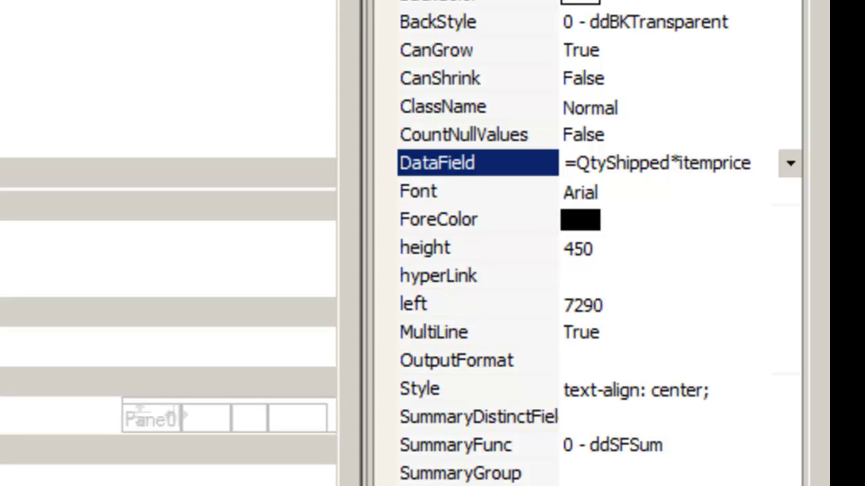
Step: Open the field's OutputFormat properties and choose the Number category
left_click(782, 358)
left_click(782, 365)
left_click(173, 10)
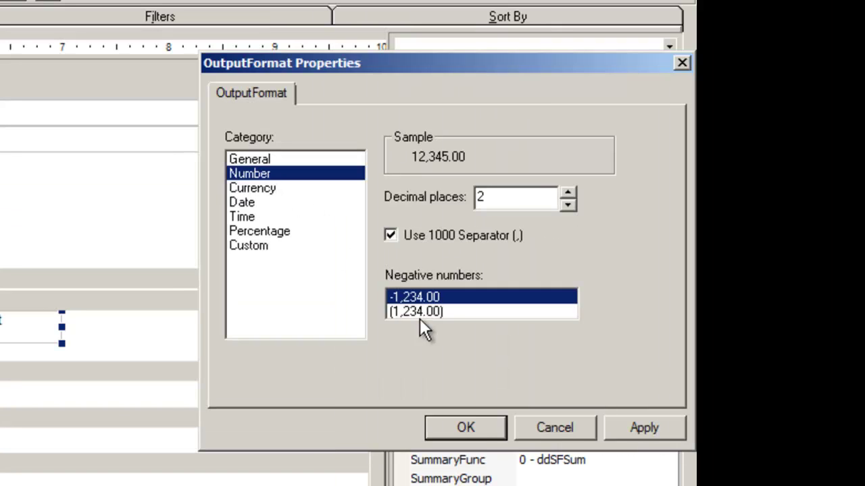